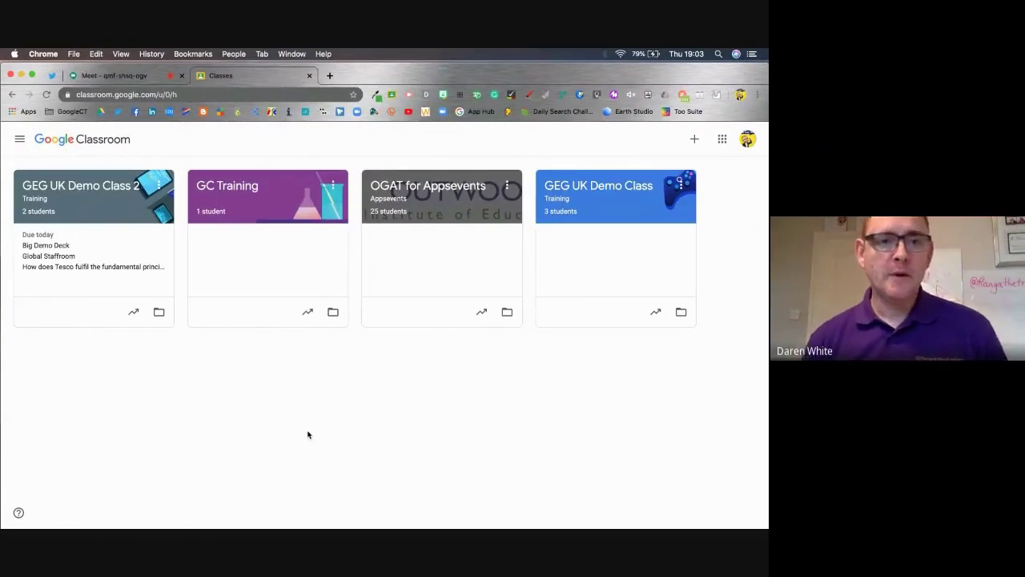
Step: Open GEG UK Demo Class 2, view its People page, then go to its Classwork page
left_click(71, 186)
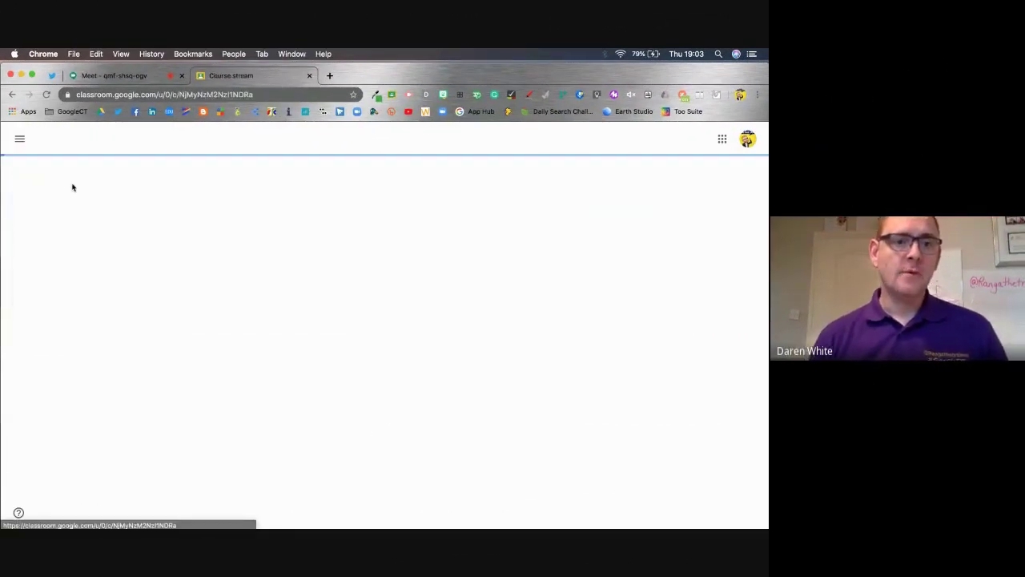
left_click(416, 142)
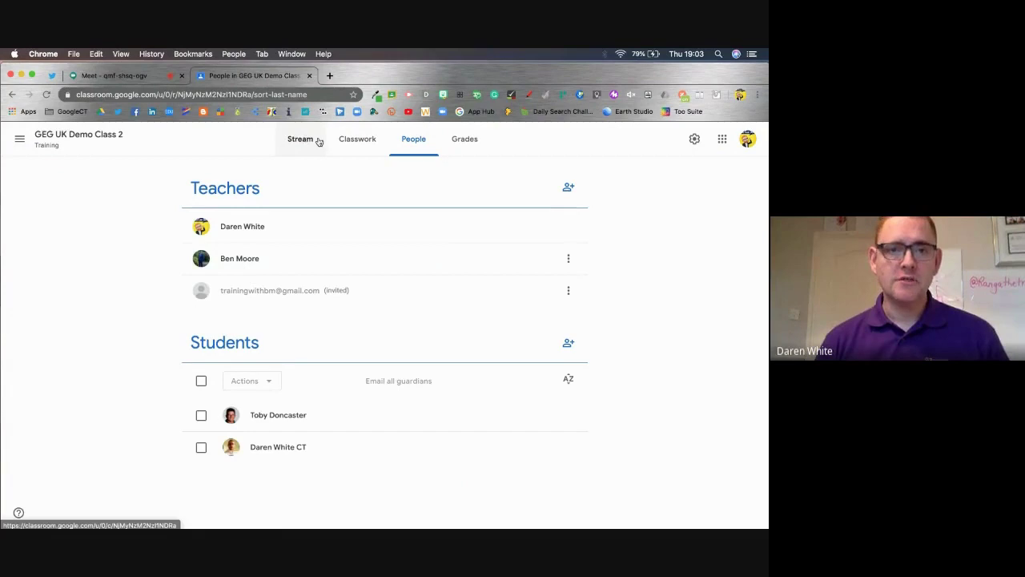
left_click(351, 139)
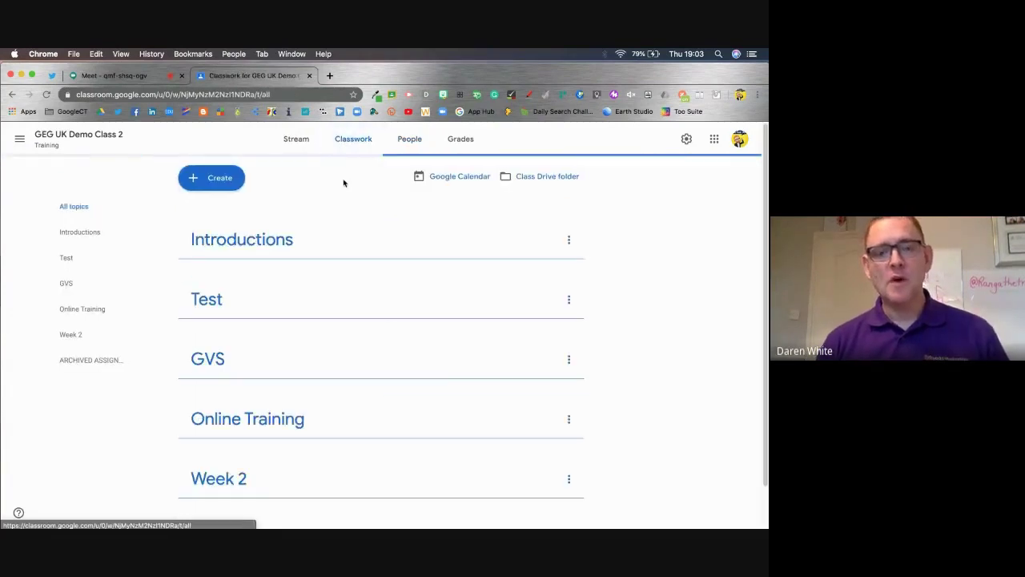
Step: Start a new assignment, check that All students are recipients, then discard the draft
left_click(219, 179)
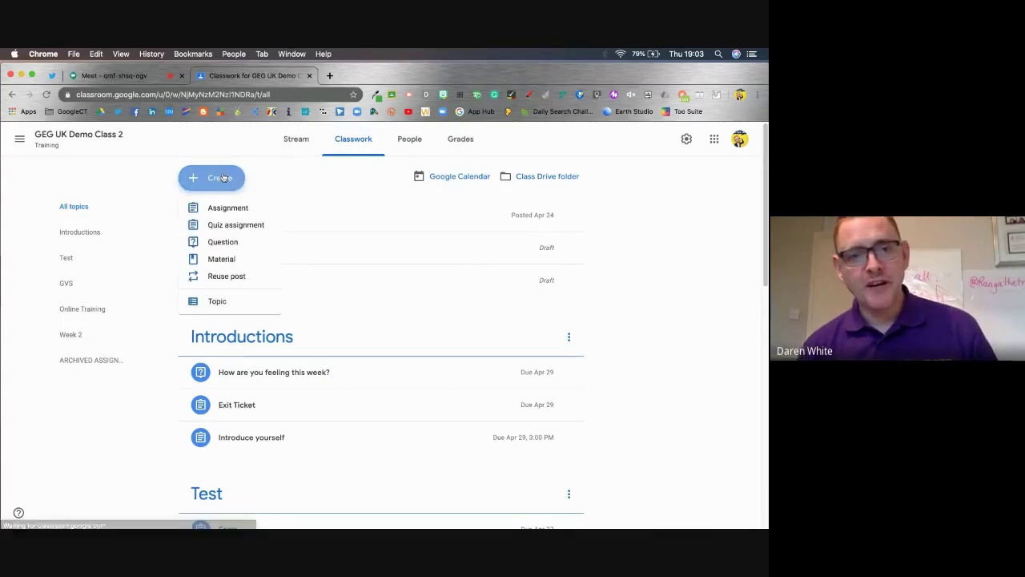
left_click(219, 212)
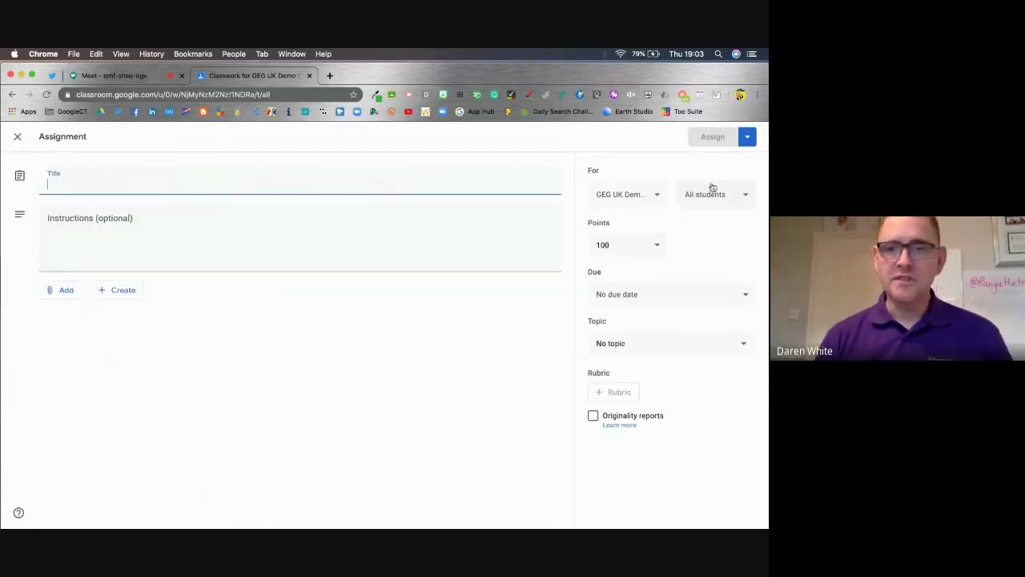
left_click(742, 197)
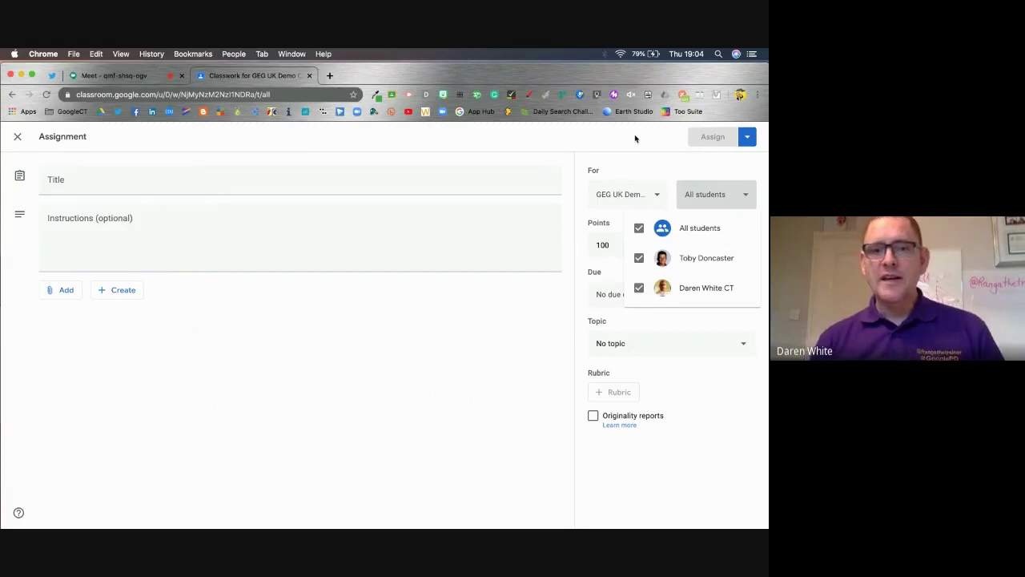
left_click(15, 137)
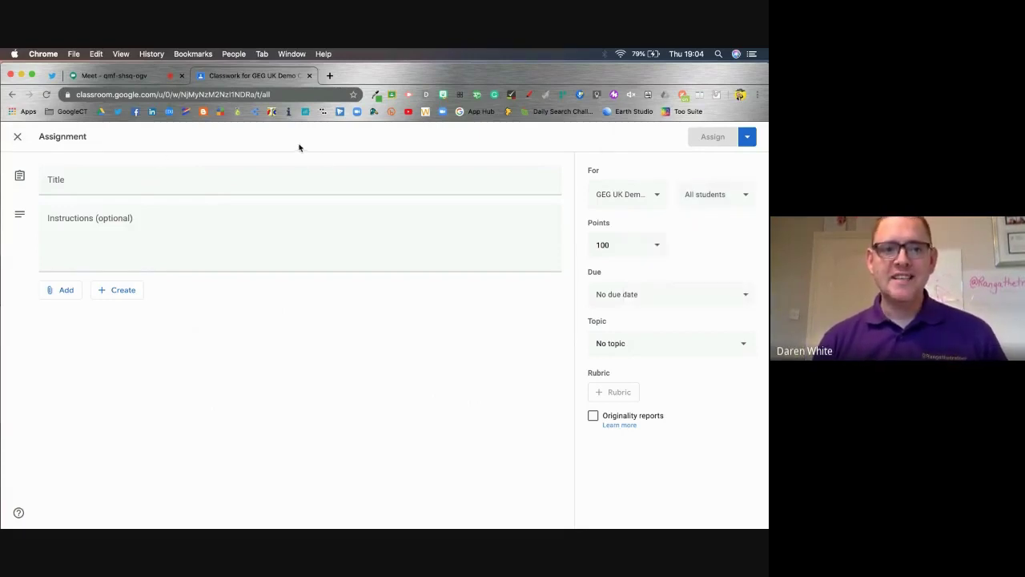
left_click(17, 137)
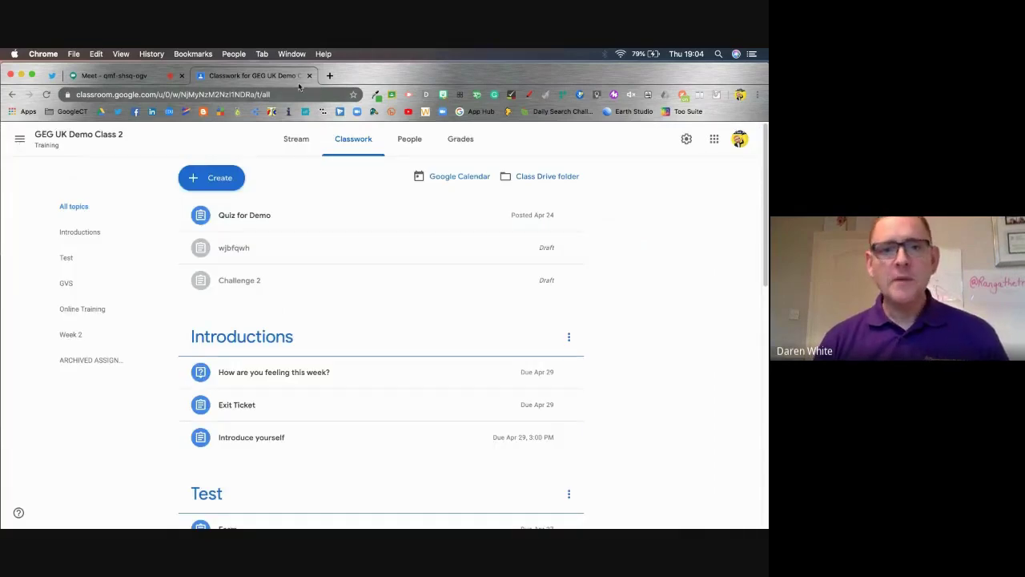
Step: Create a quiz assignment titled 'Starting point quiz'
left_click(213, 178)
left_click(233, 225)
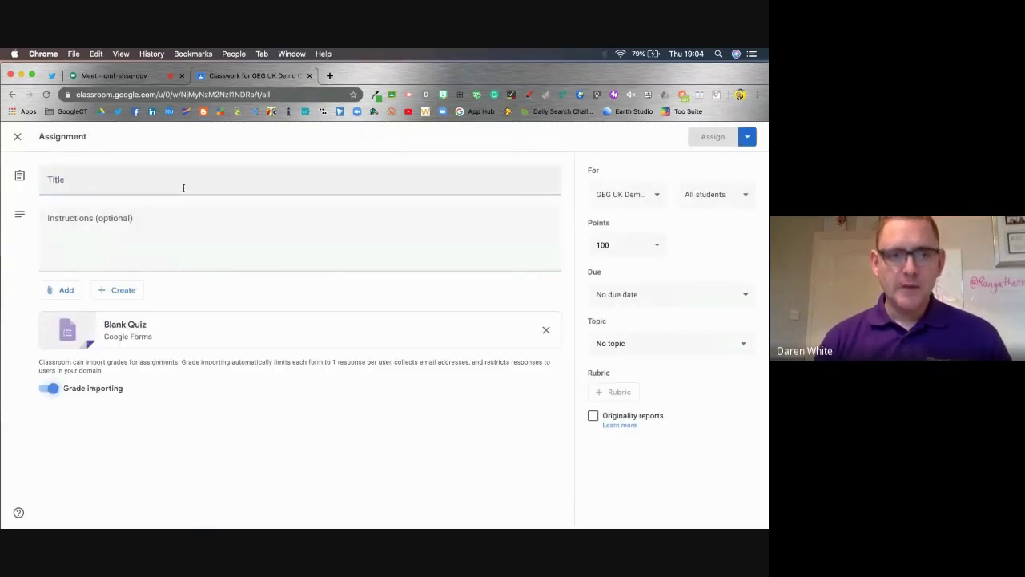
left_click(183, 188)
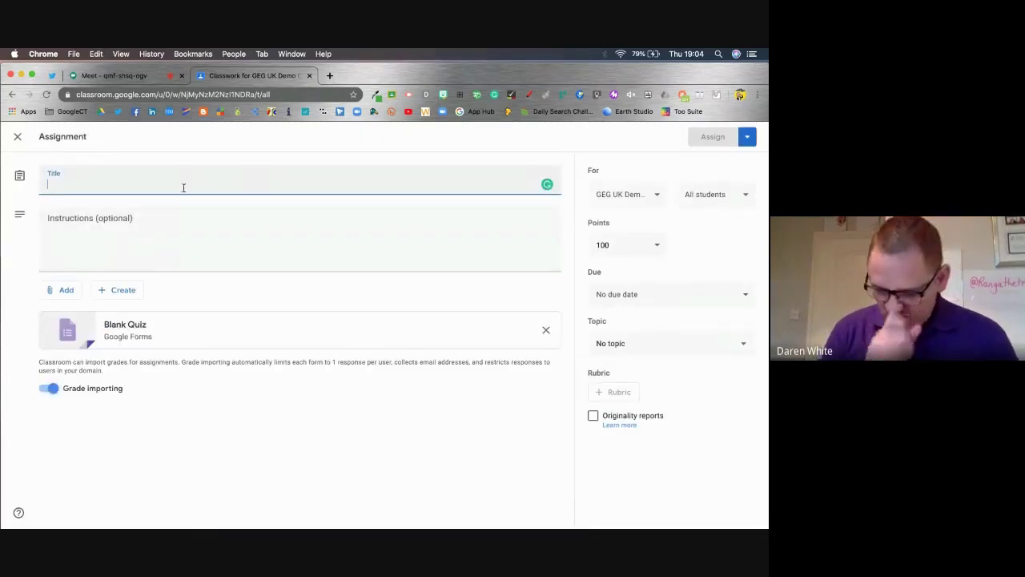
type("Starting")
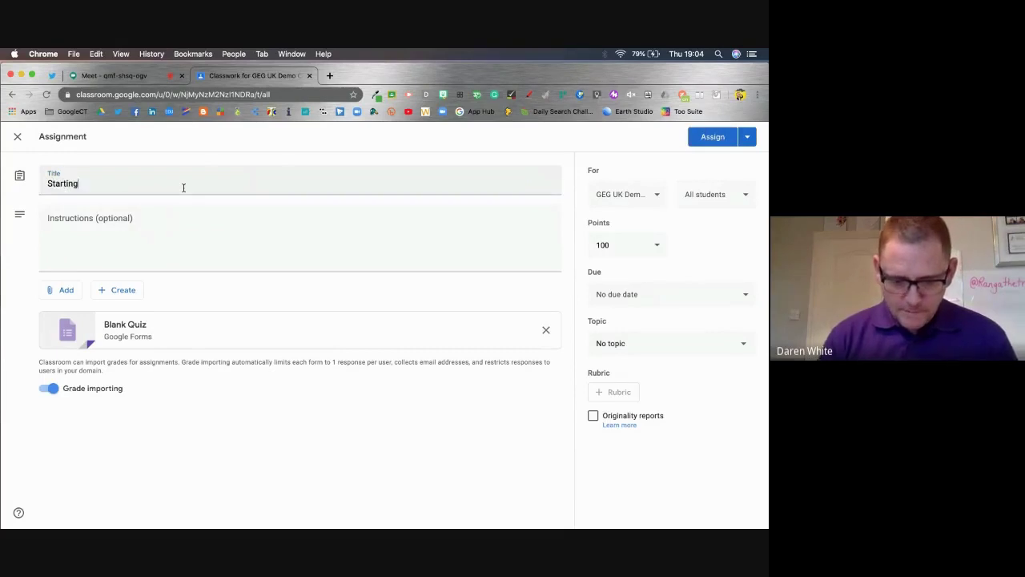
type(" point quiz")
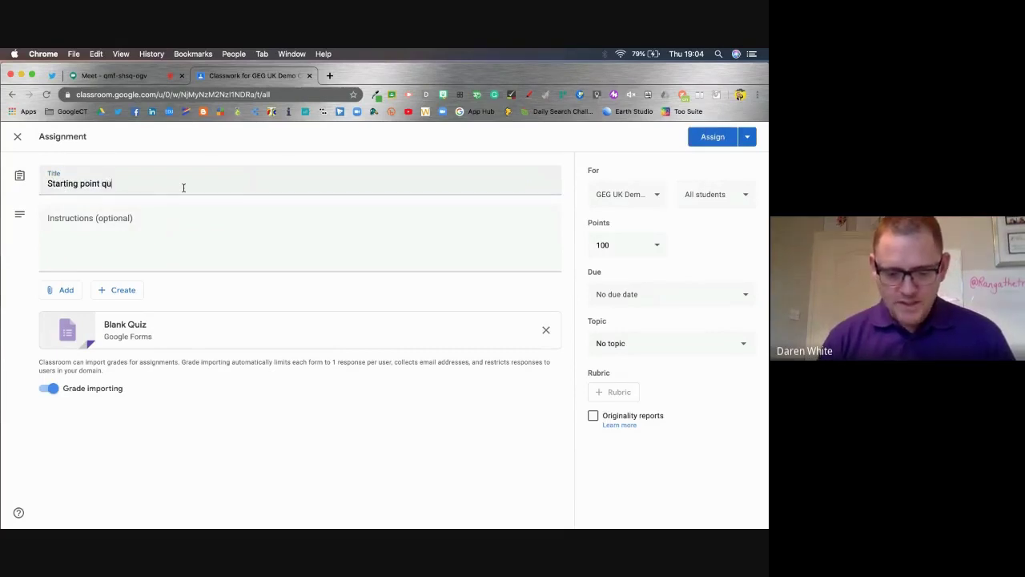
Step: Add the instructions 'Answer this quiz before you start'
left_click(140, 217)
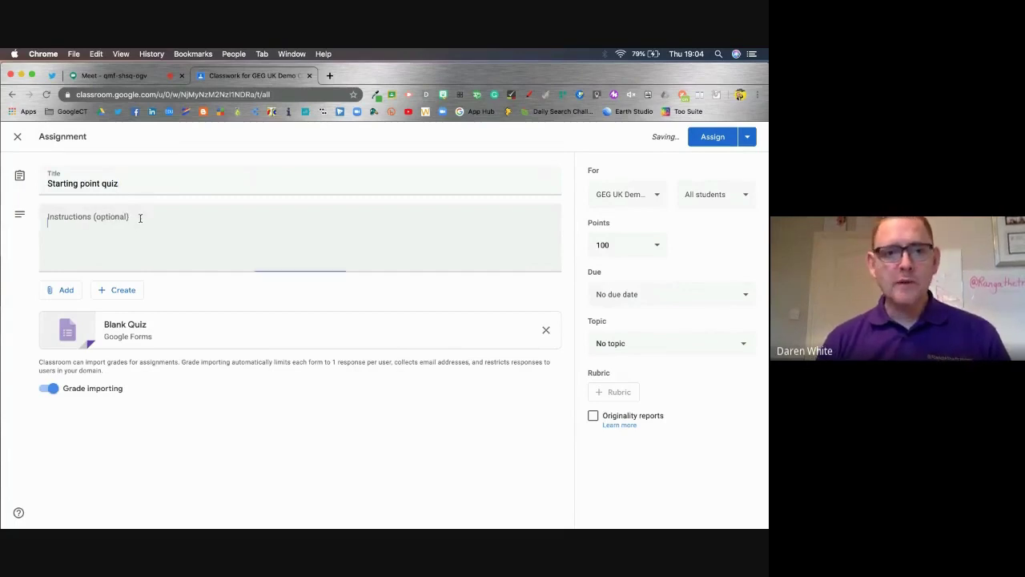
type("Answer this quiz bef")
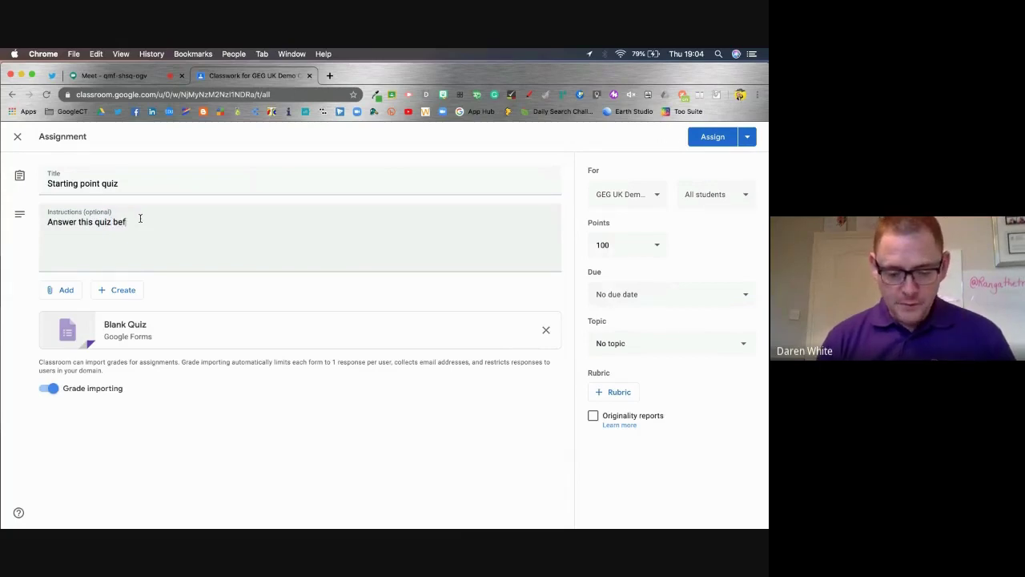
type("ore you start")
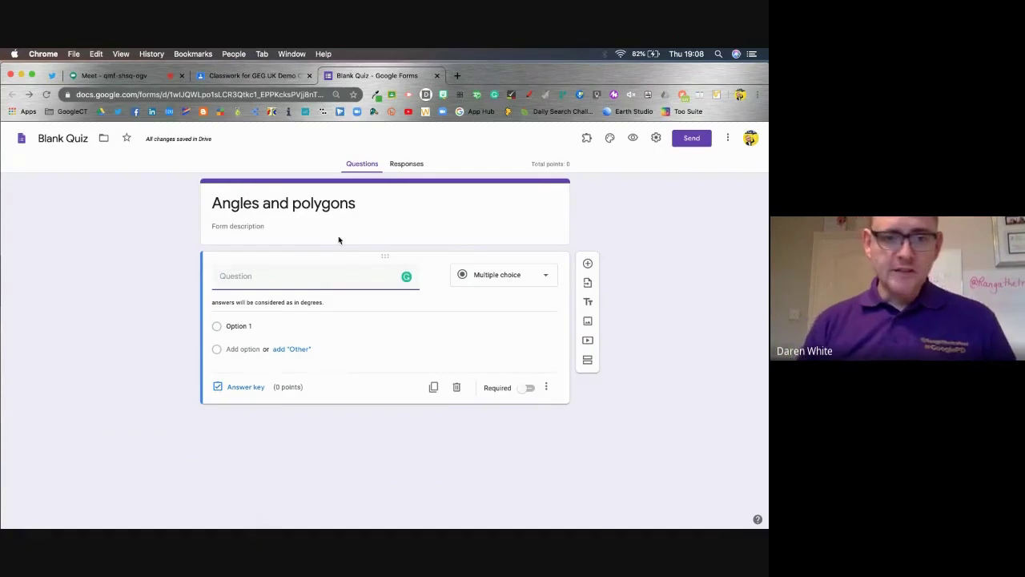
Step: Make the first question required, asking 'What is the total of all interior angles in a triangle?'
left_click(324, 278)
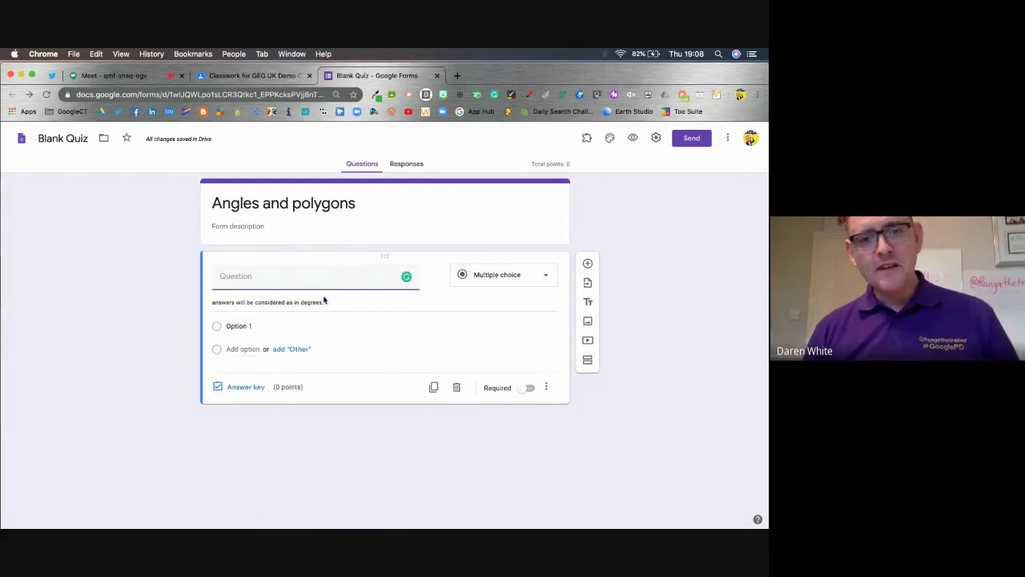
left_click(531, 388)
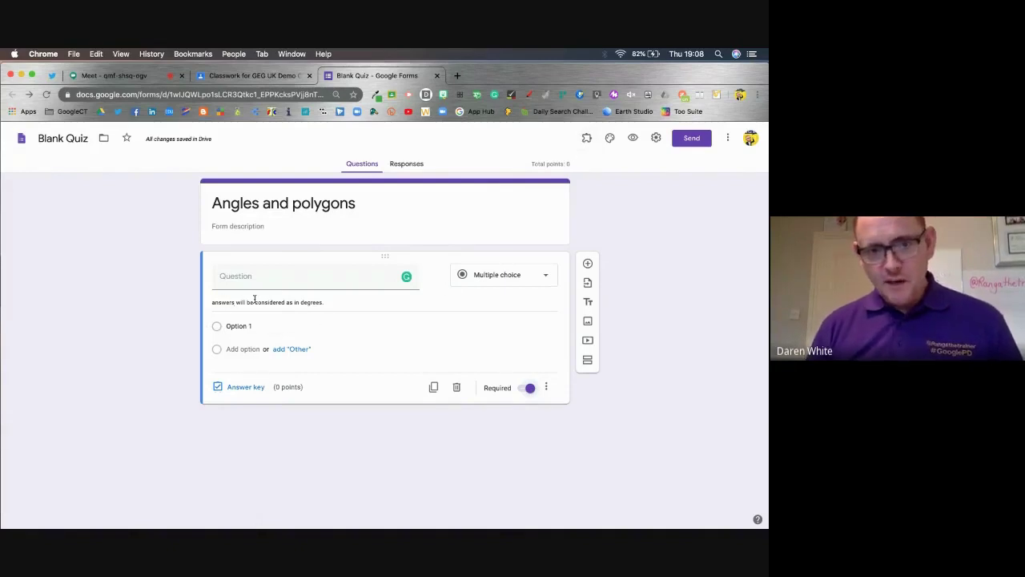
left_click(302, 278)
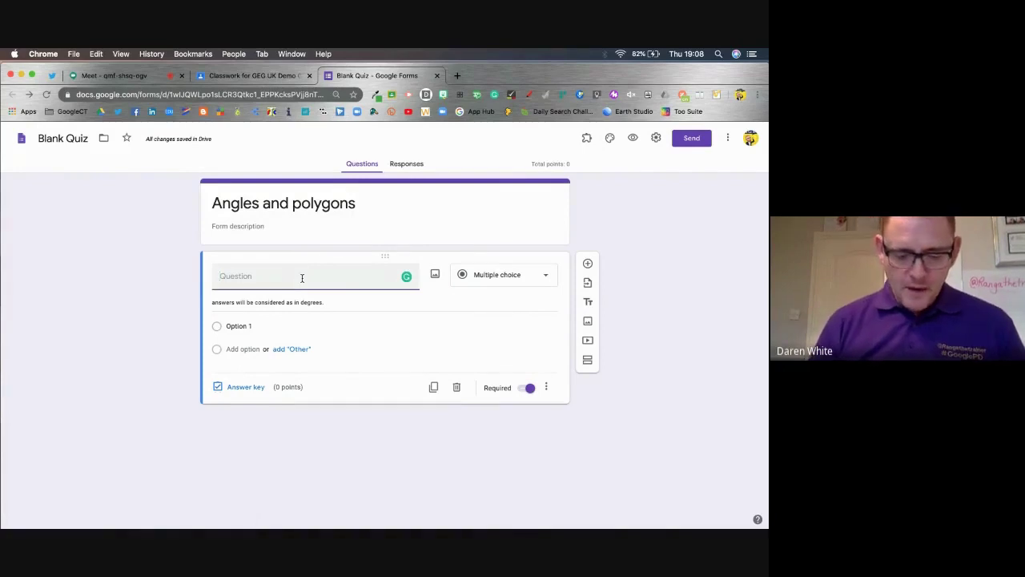
type("H")
key("BackSpace")
type("What is the total")
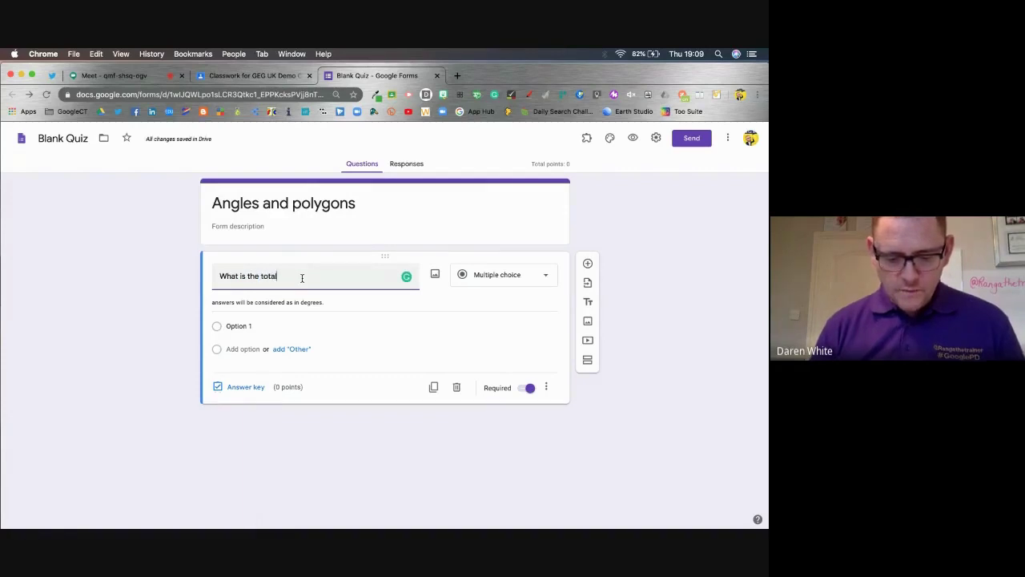
type(" of all inter")
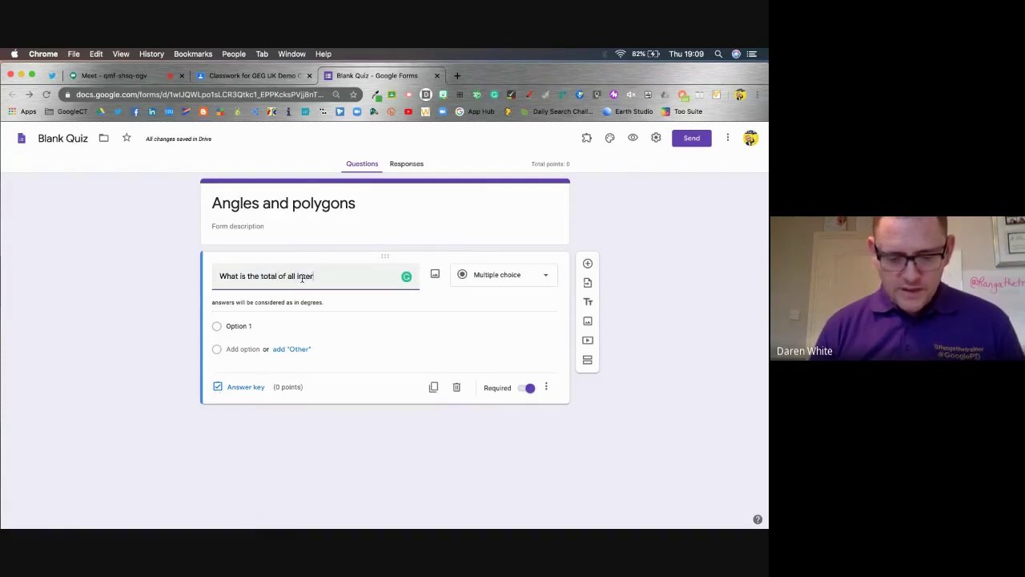
type("ior ang")
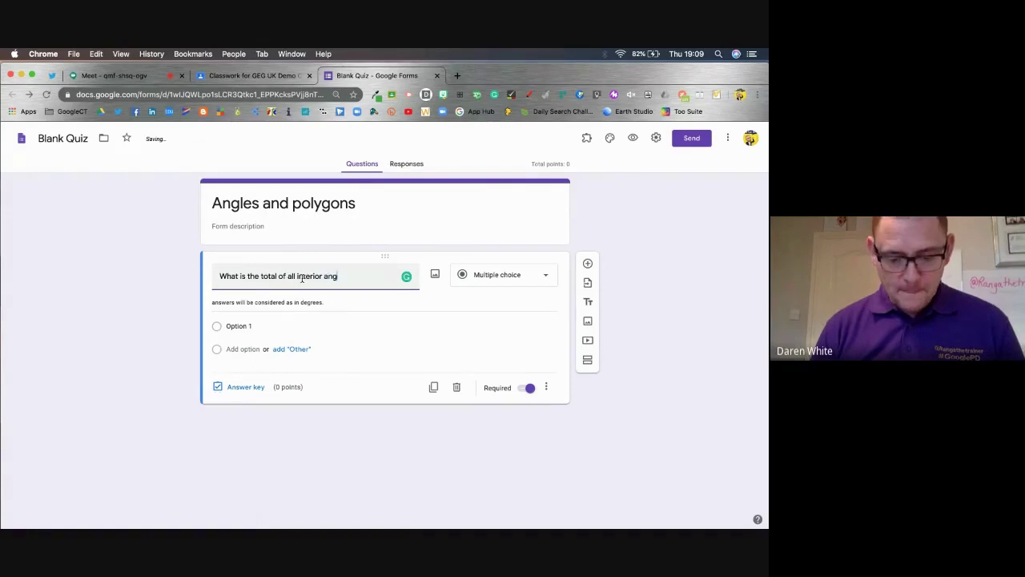
type("les in a triangle")
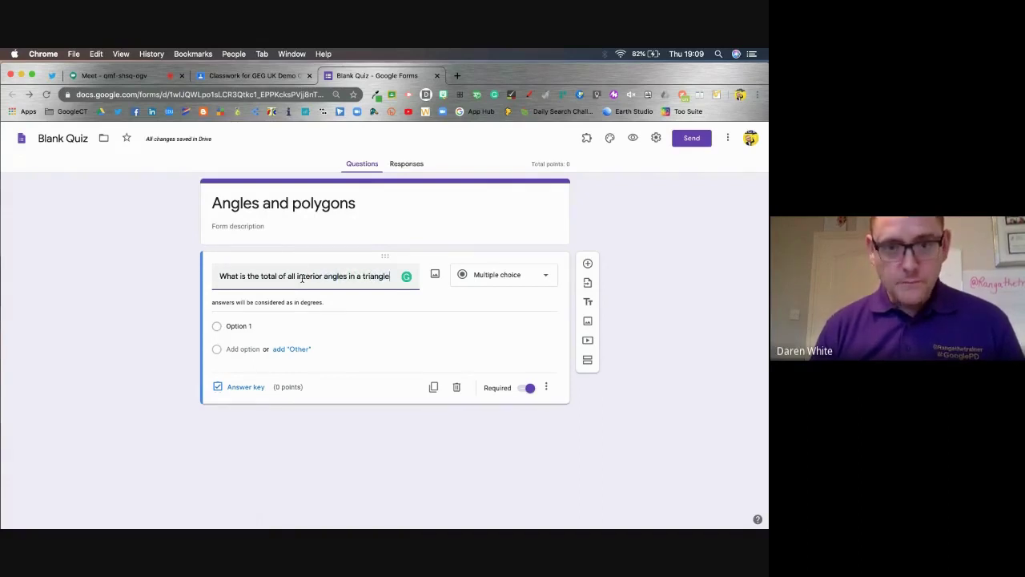
type("?")
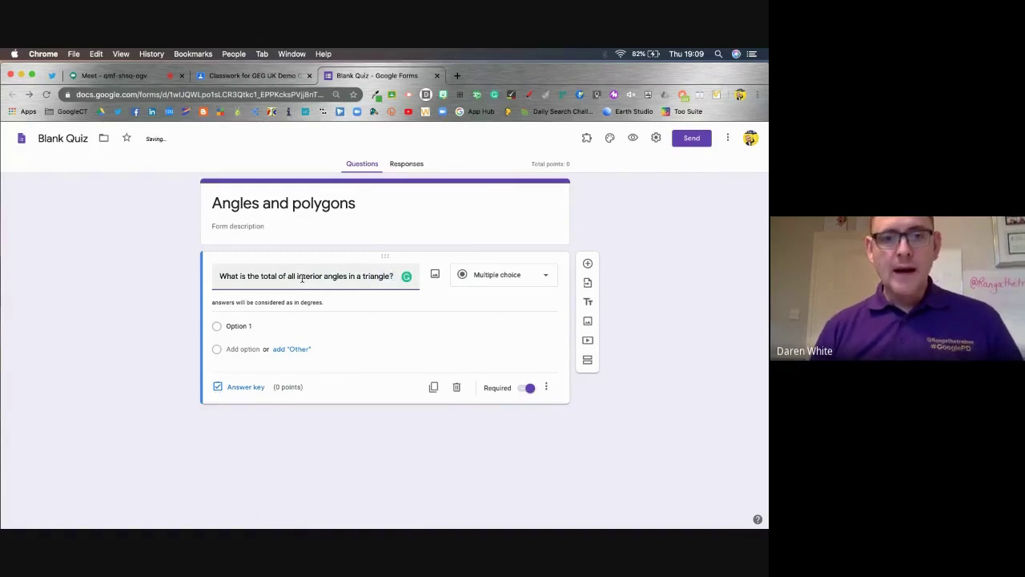
Step: Enter the answer options 180, 360 and 270 for the triangle question
left_click(256, 326)
type("180")
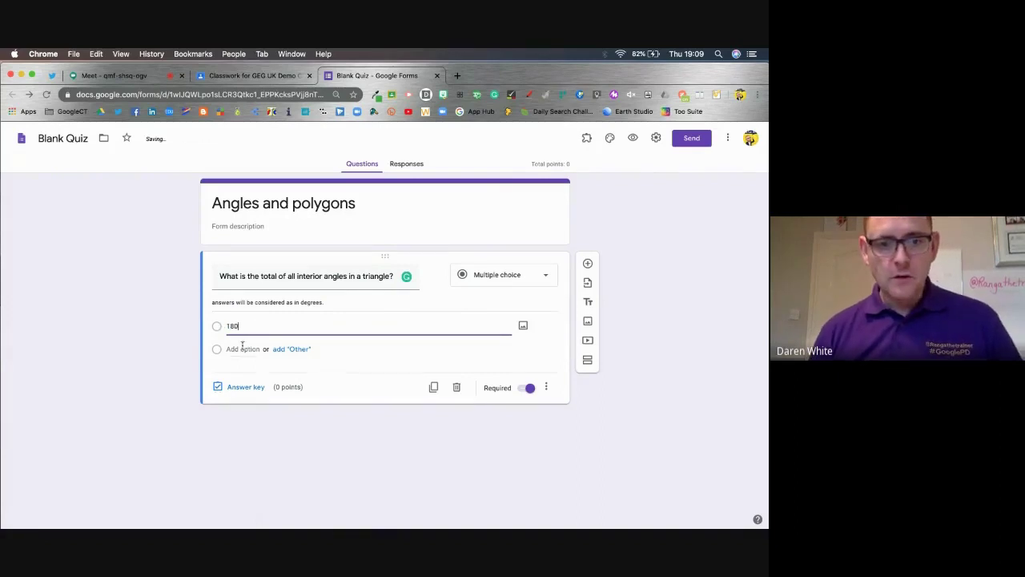
left_click(241, 348)
type("360")
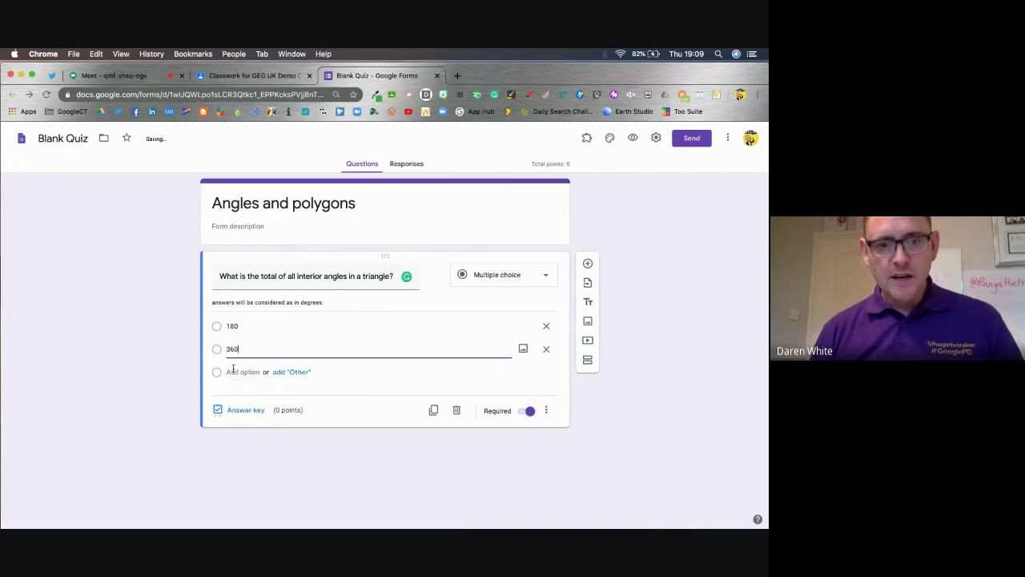
left_click(233, 372)
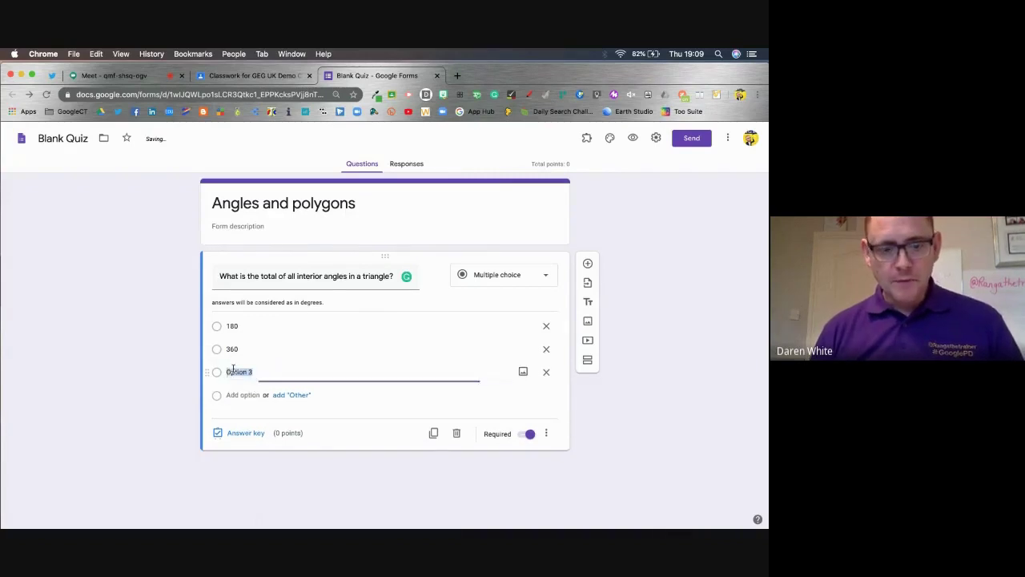
type("2")
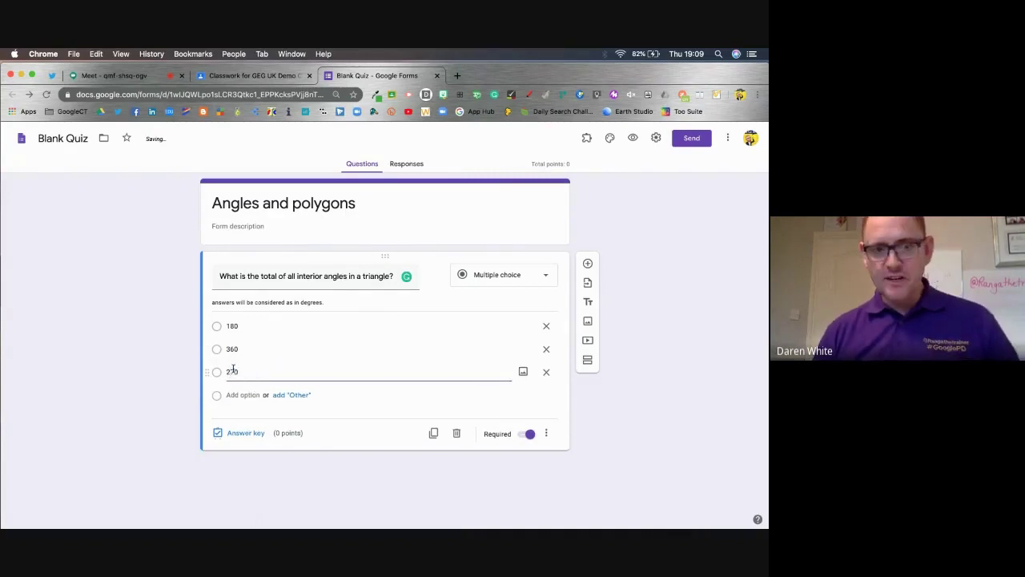
type("70")
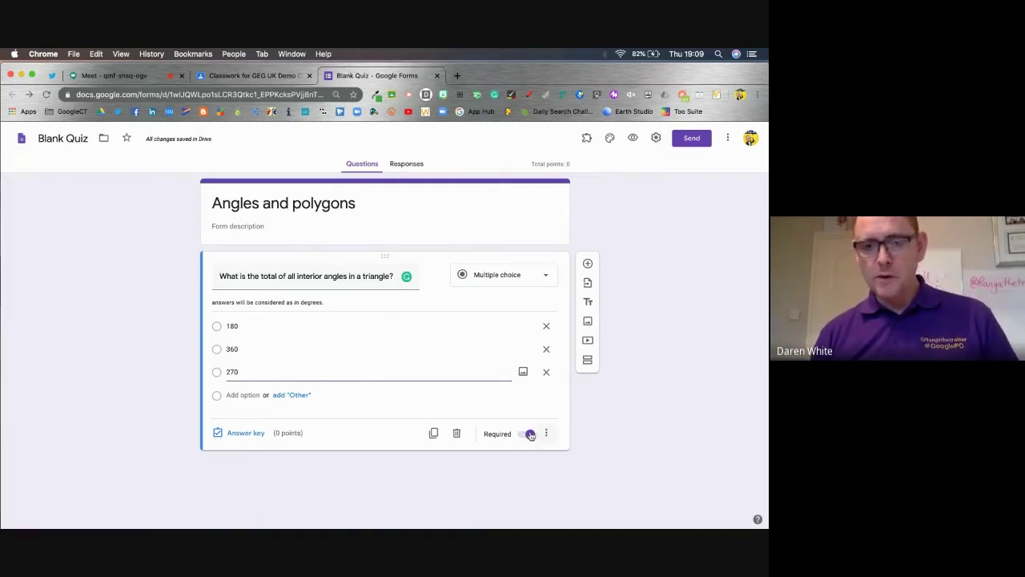
Step: In the answer key, mark 180 correct for 1 point and start adding answer feedback
left_click(245, 434)
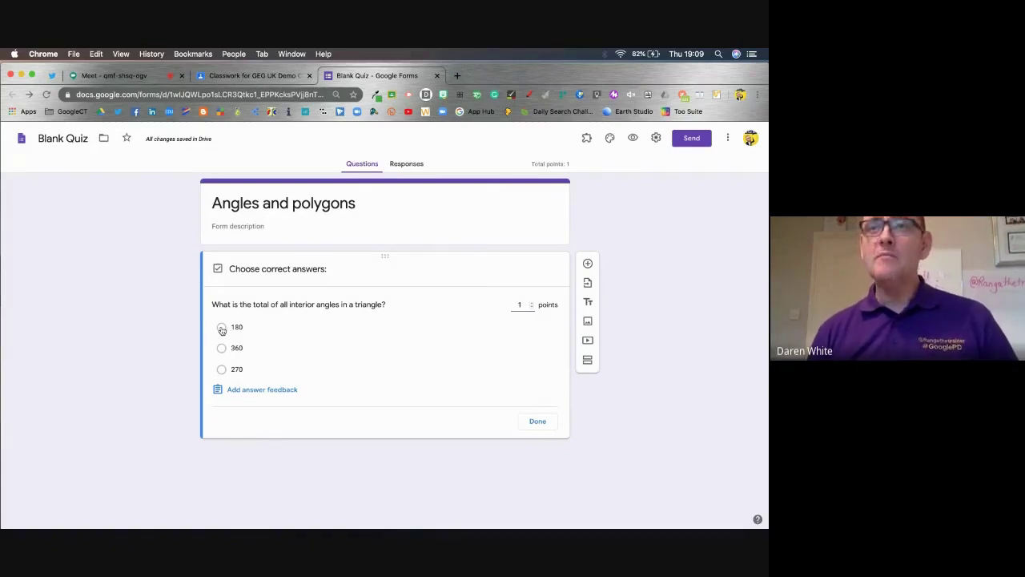
left_click(222, 328)
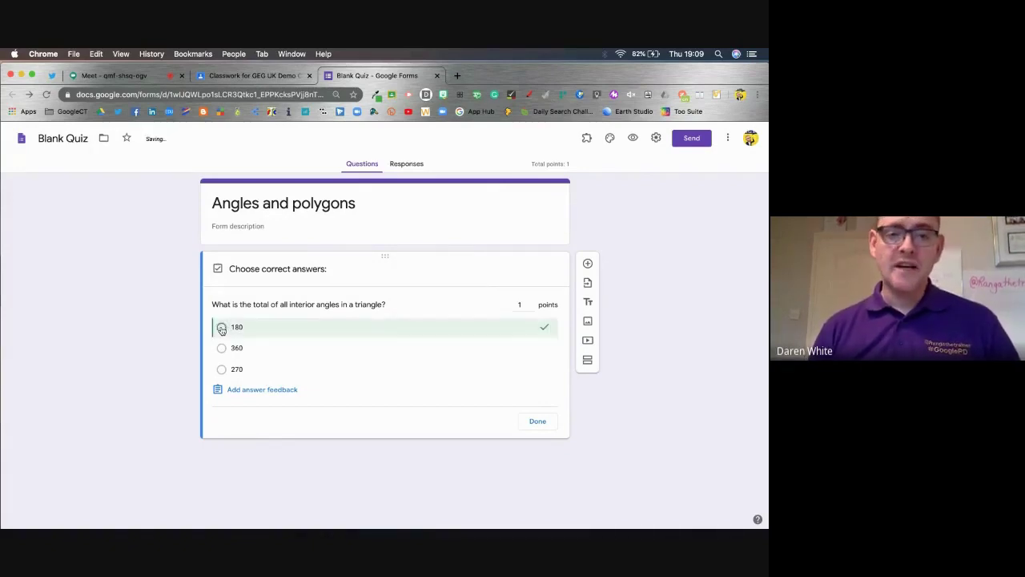
left_click(261, 393)
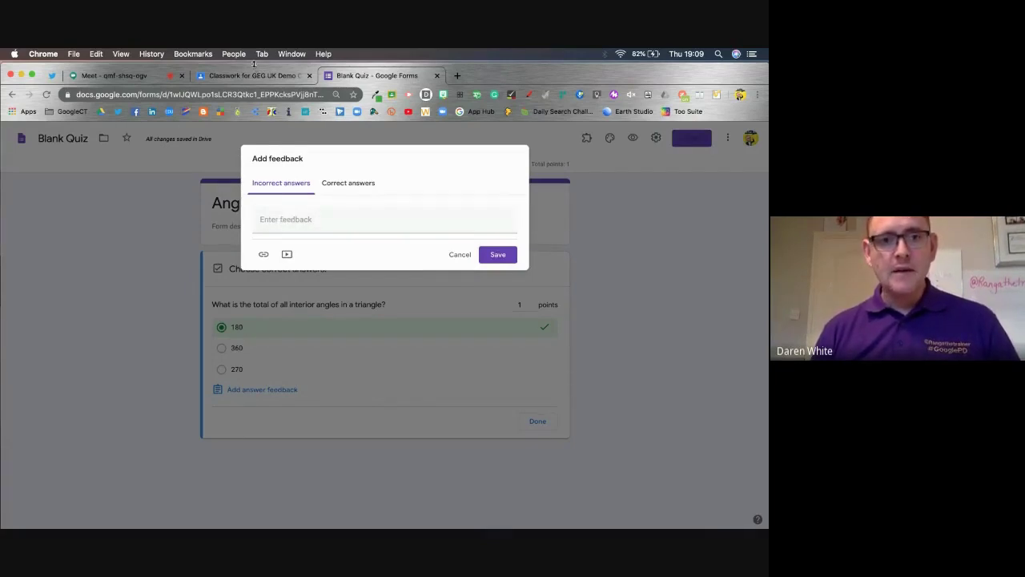
Step: Open Google Keep in a new browser tab
left_click(456, 75)
left_click(727, 137)
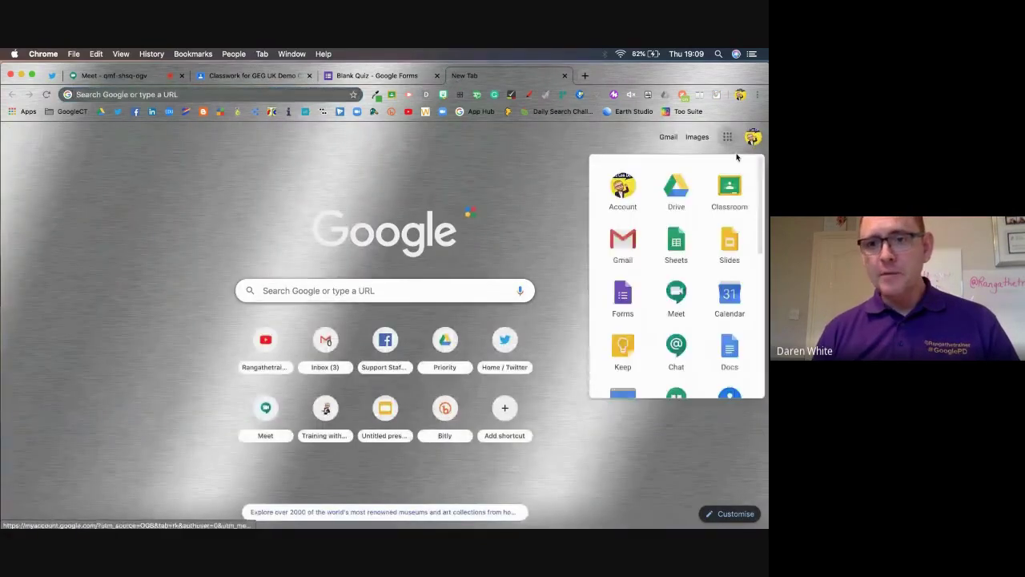
left_click(631, 353)
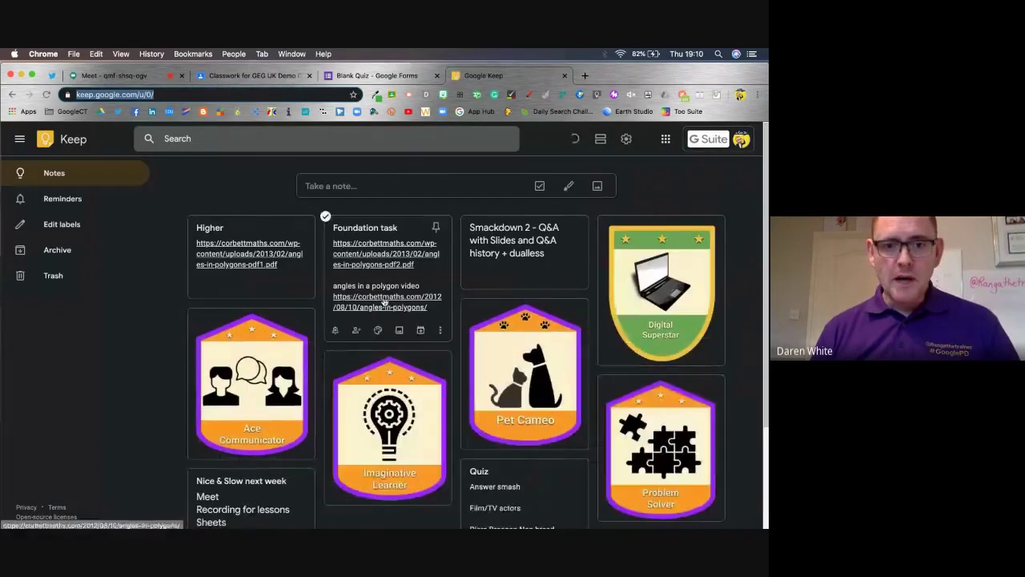
Step: Copy the angles in polygons video link from Keep's Foundation task note
left_click_drag(434, 316, 411, 313)
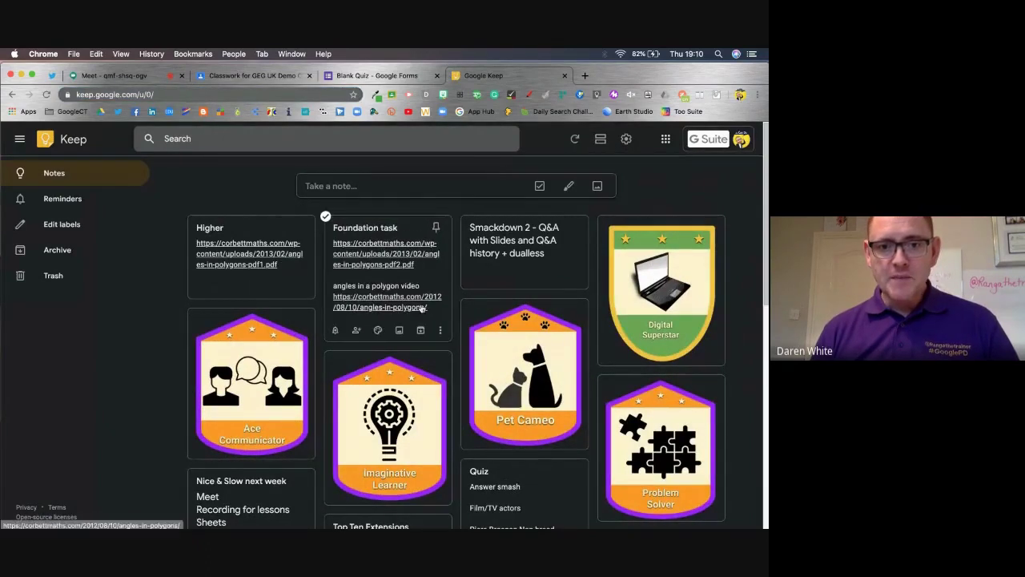
left_click(433, 310)
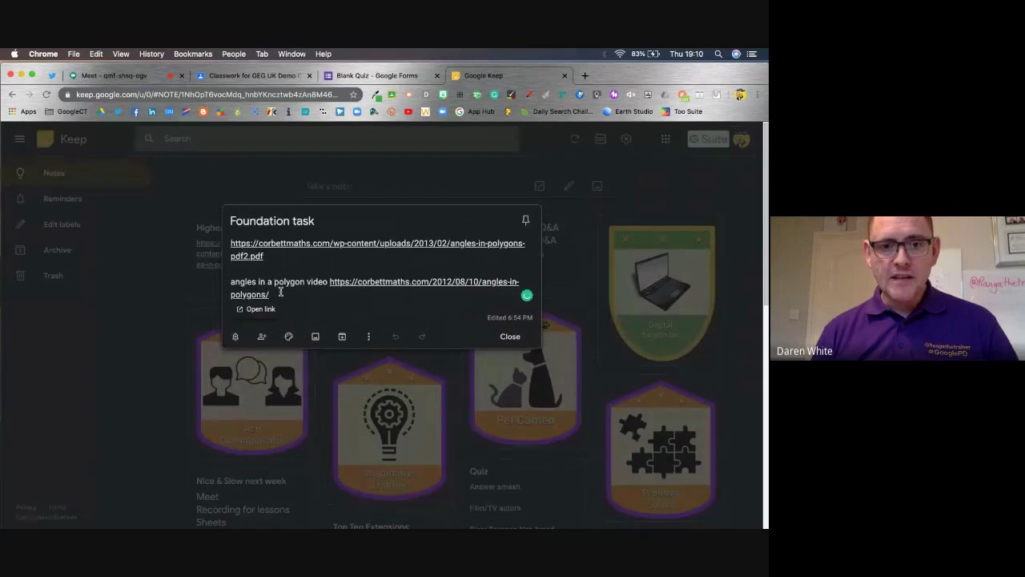
left_click_drag(329, 283, 340, 293)
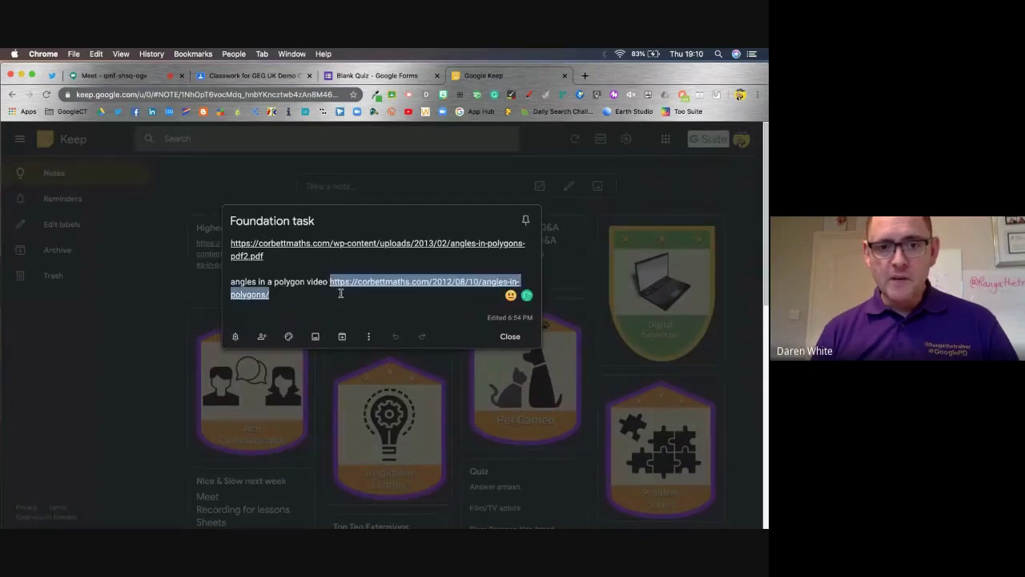
key("super+c")
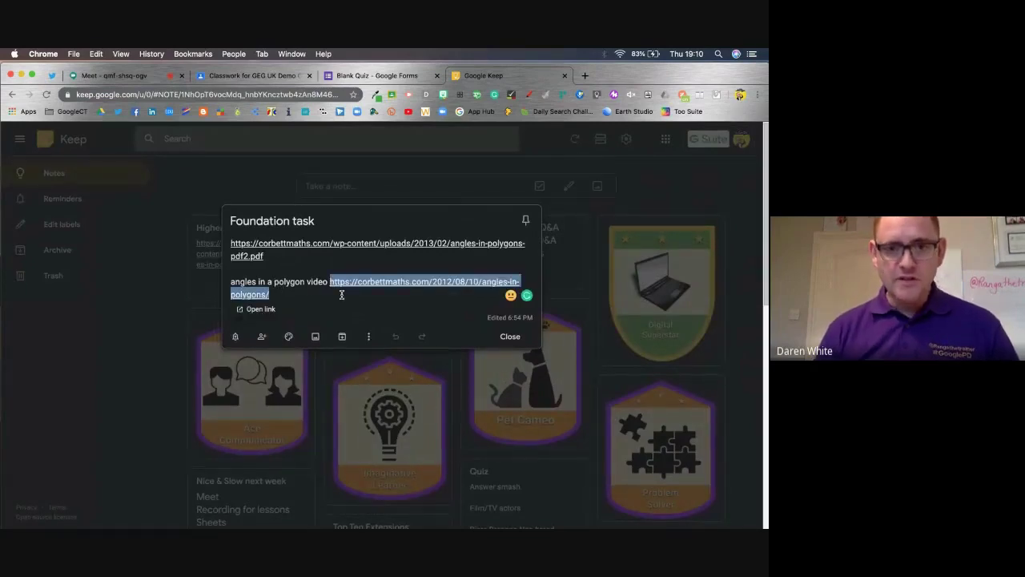
left_click(372, 75)
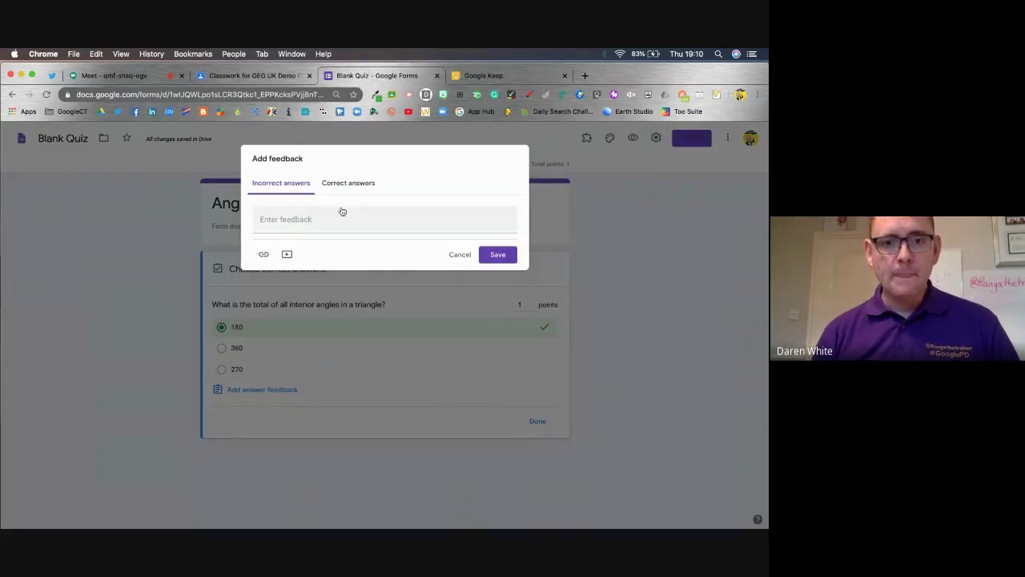
Step: Add incorrect-answer feedback 'Unlucky, you need to watch the video and then complete the tasks assigned.' with a 'Watch the video' link
left_click(302, 219)
type("Unlucky, you need to")
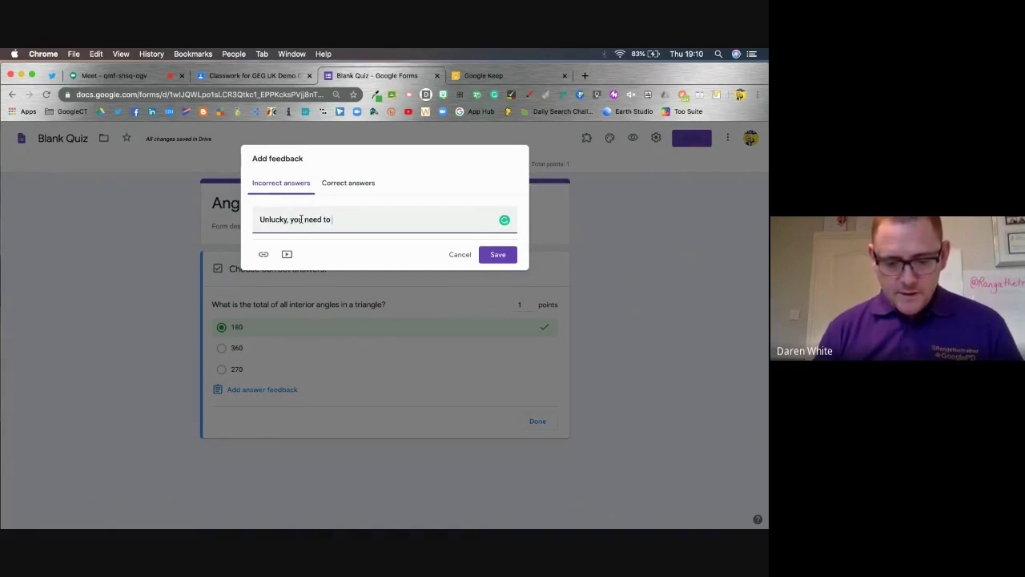
type(" watch the video and then complete")
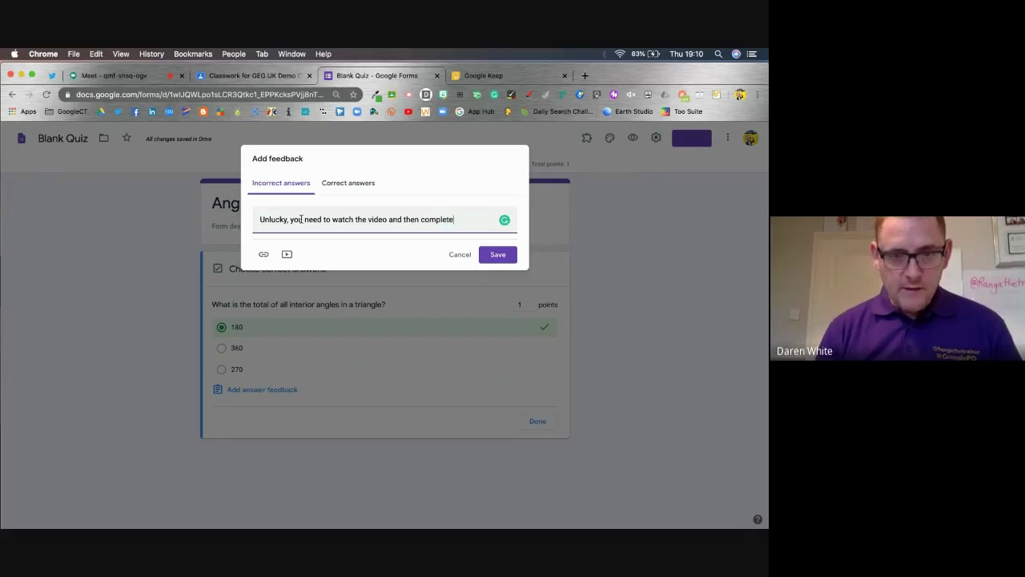
type(" the tasks assigned.")
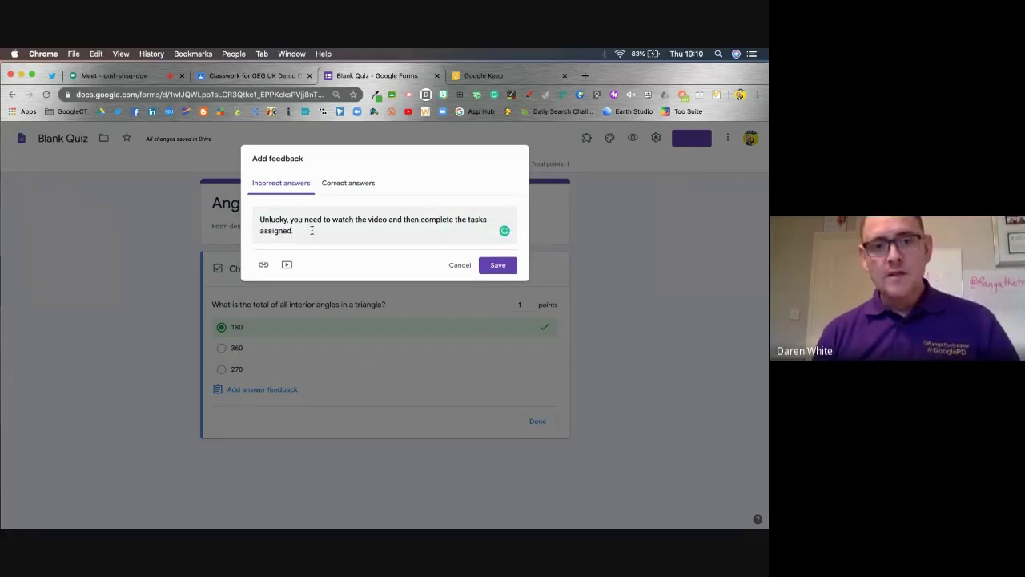
left_click(264, 264)
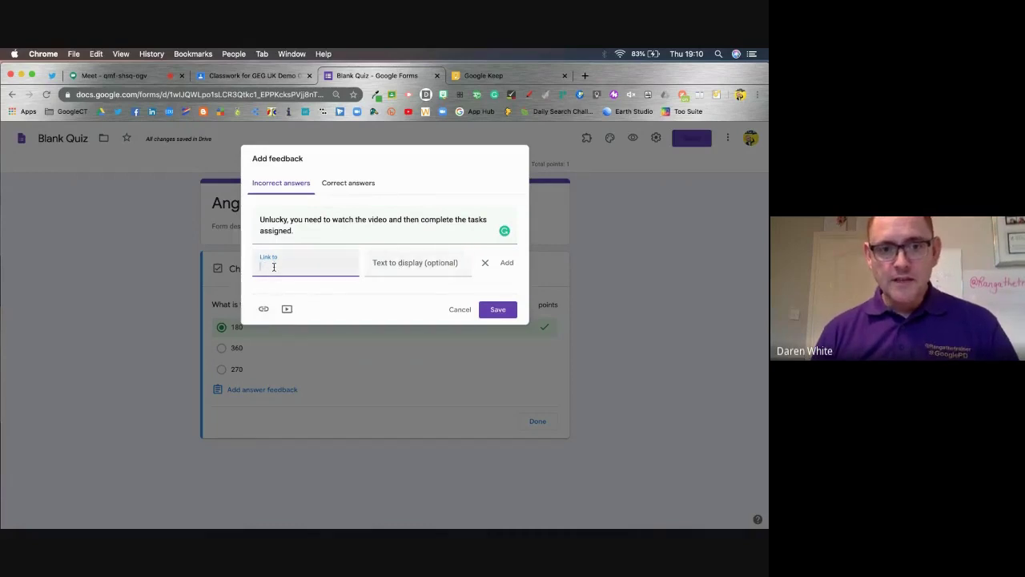
key("super+v")
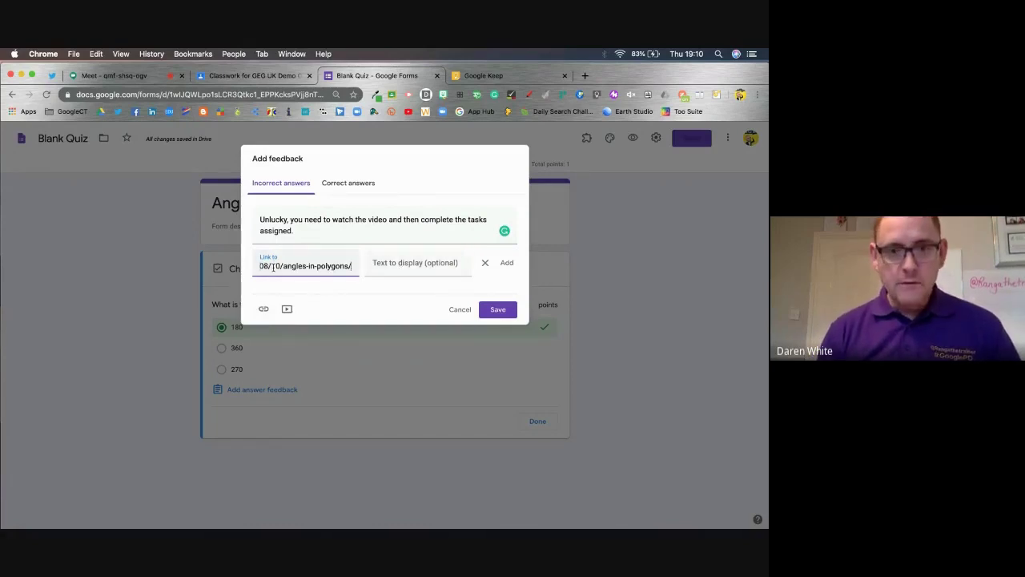
left_click(401, 265)
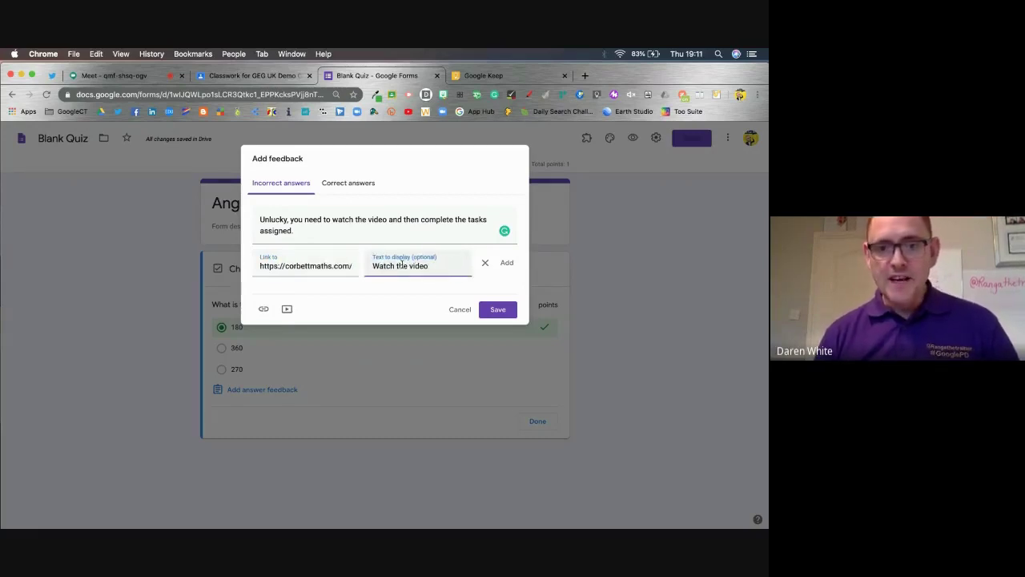
left_click(507, 263)
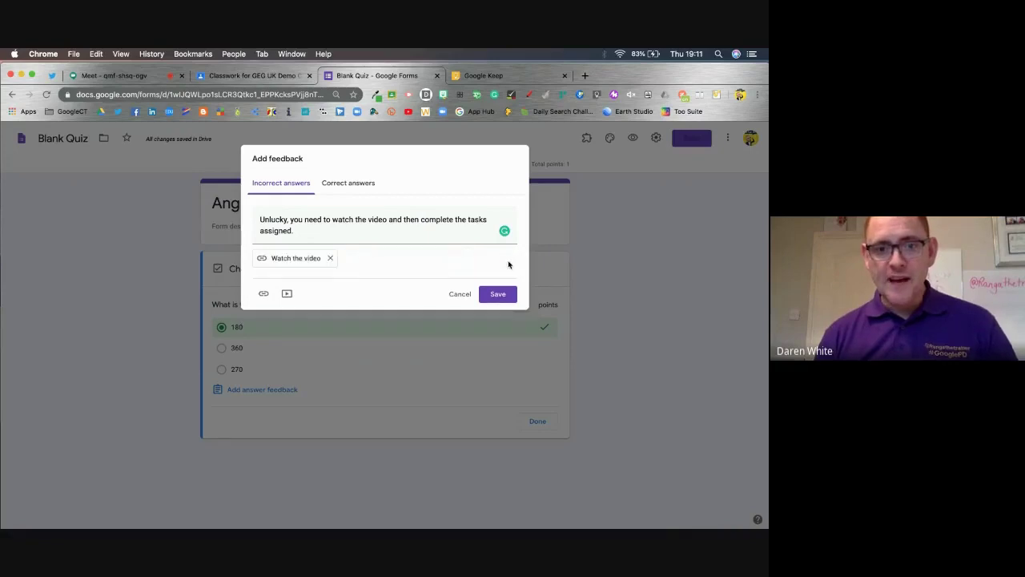
left_click(491, 75)
Step: Copy the worksheet PDF link from Keep's Foundation task note
left_click(265, 255)
double_click(255, 256)
left_click_drag(254, 256, 229, 244)
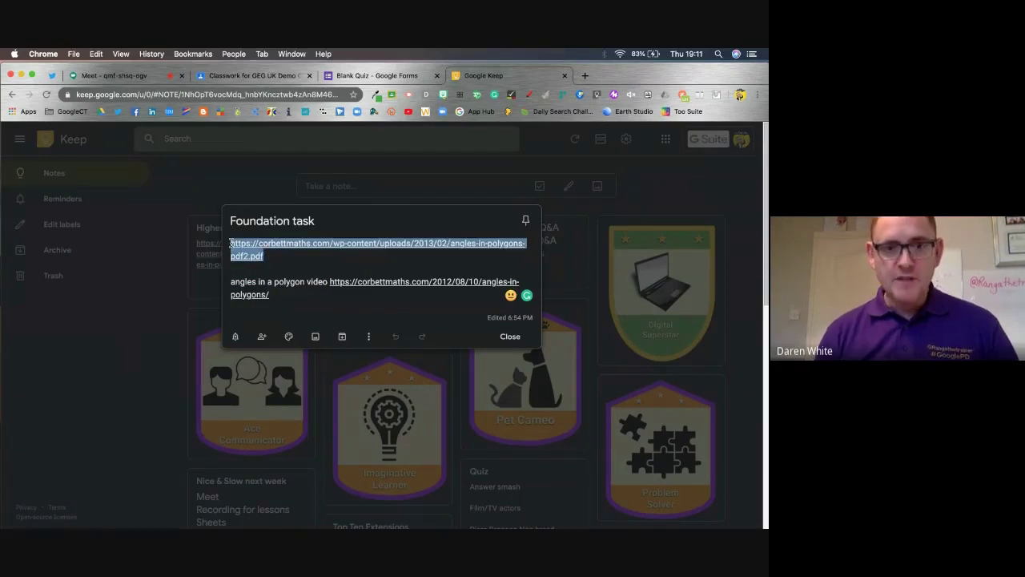
left_click(355, 76)
Step: Add a 'Worksheet' link to the corbettmaths PDF in the incorrect-answer feedback
left_click(263, 293)
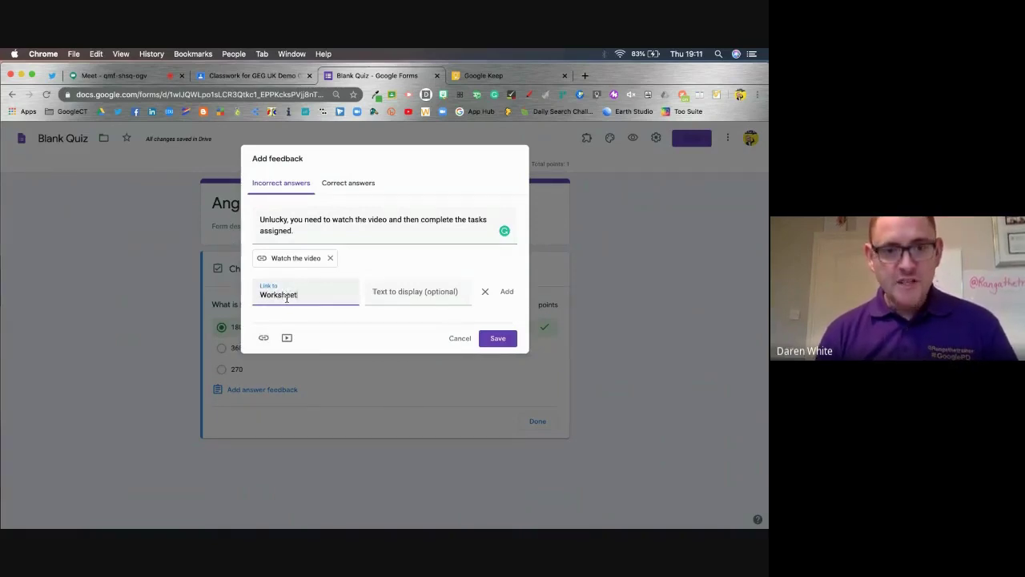
left_click_drag(300, 295, 261, 295)
key("super+v")
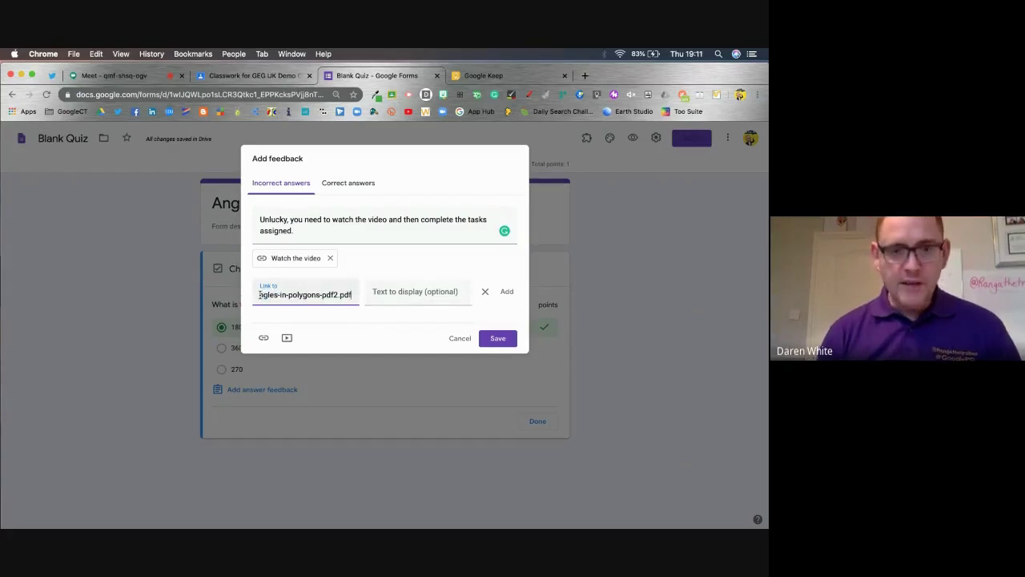
left_click(396, 296)
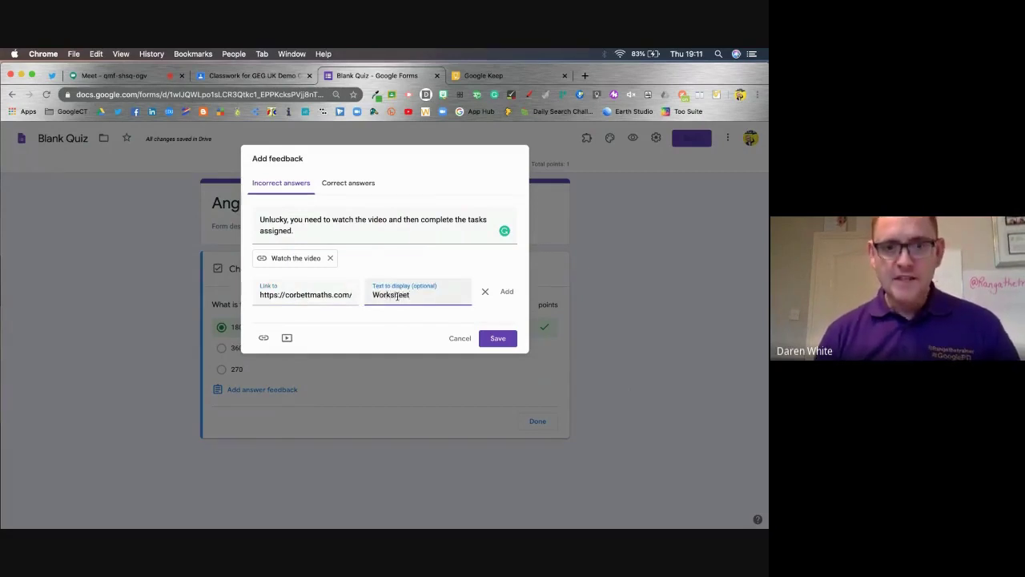
left_click(501, 293)
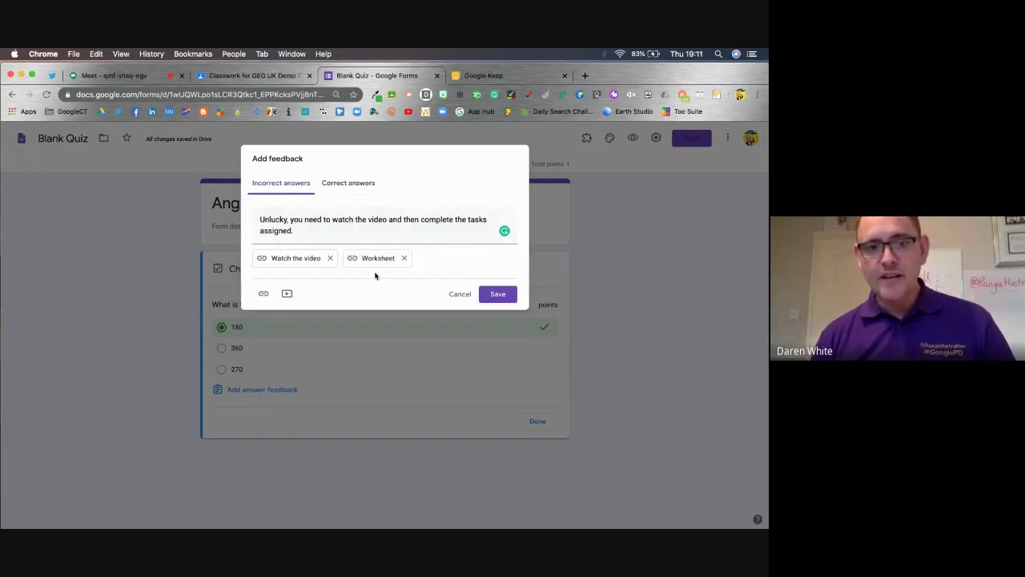
left_click(344, 186)
Step: Copy the pdf1 worksheet link from Keep's Higher note, then return to the correct-answer feedback field
left_click(488, 76)
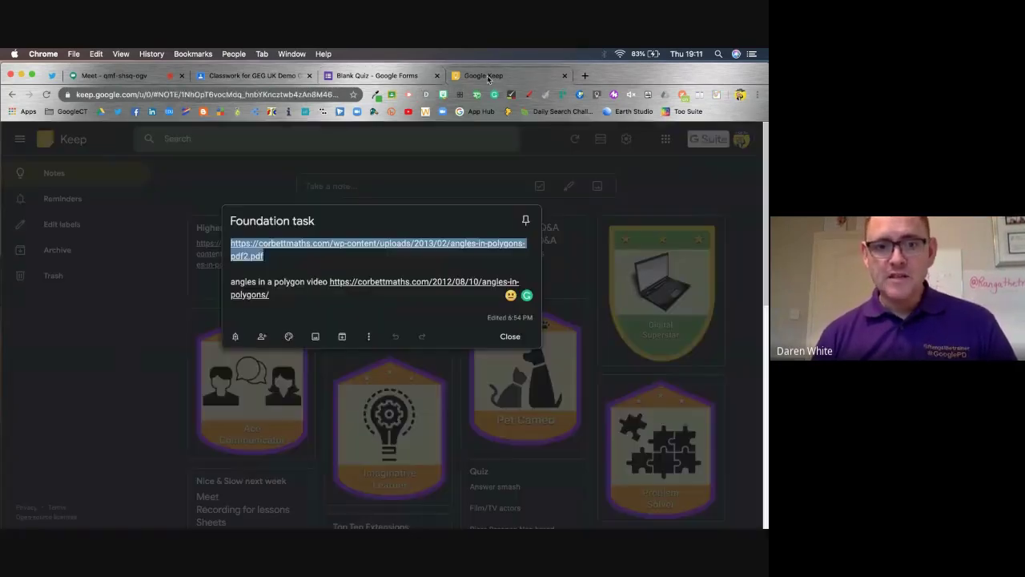
left_click(511, 336)
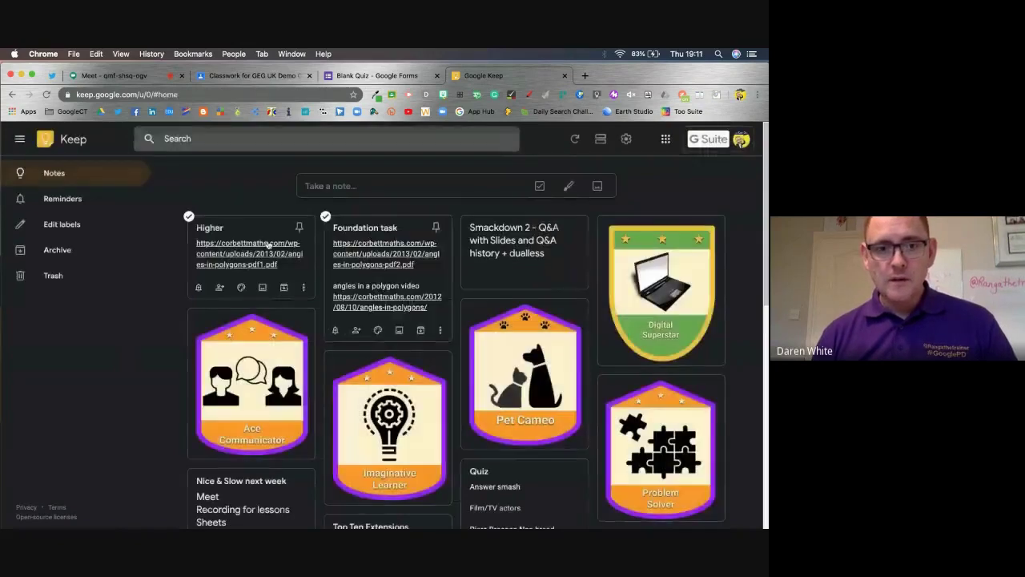
left_click(265, 248)
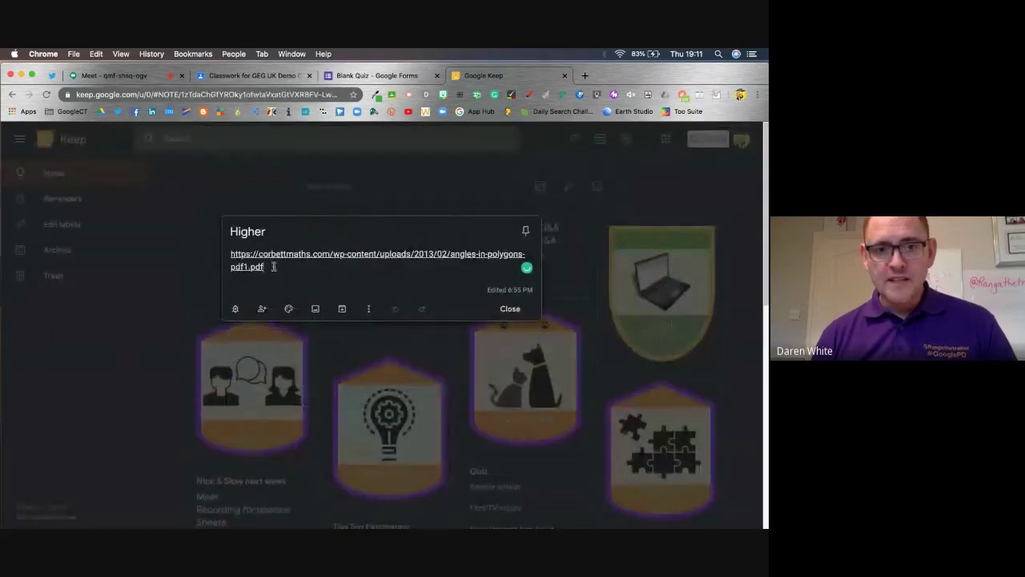
left_click_drag(272, 265, 231, 252)
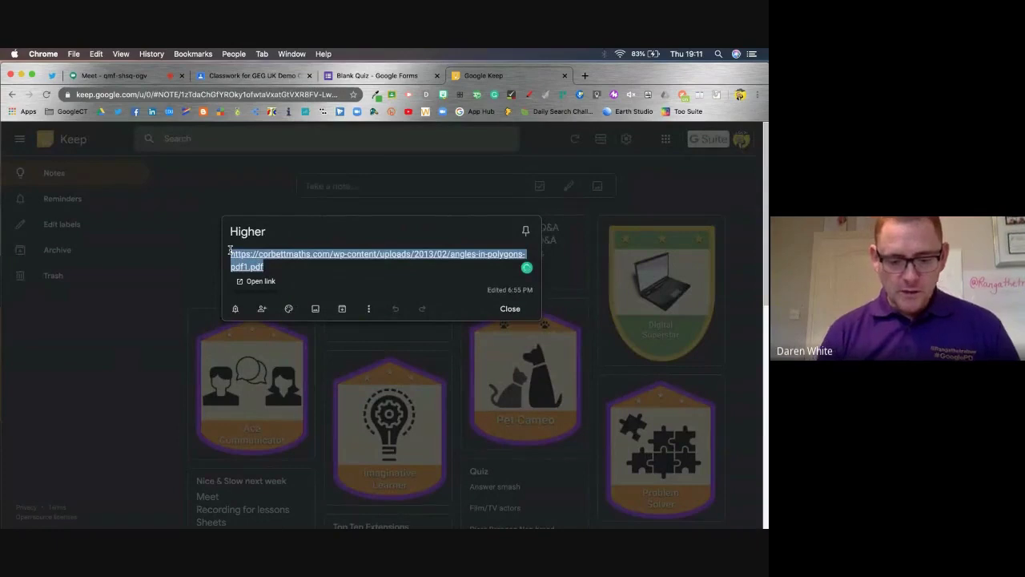
left_click(510, 309)
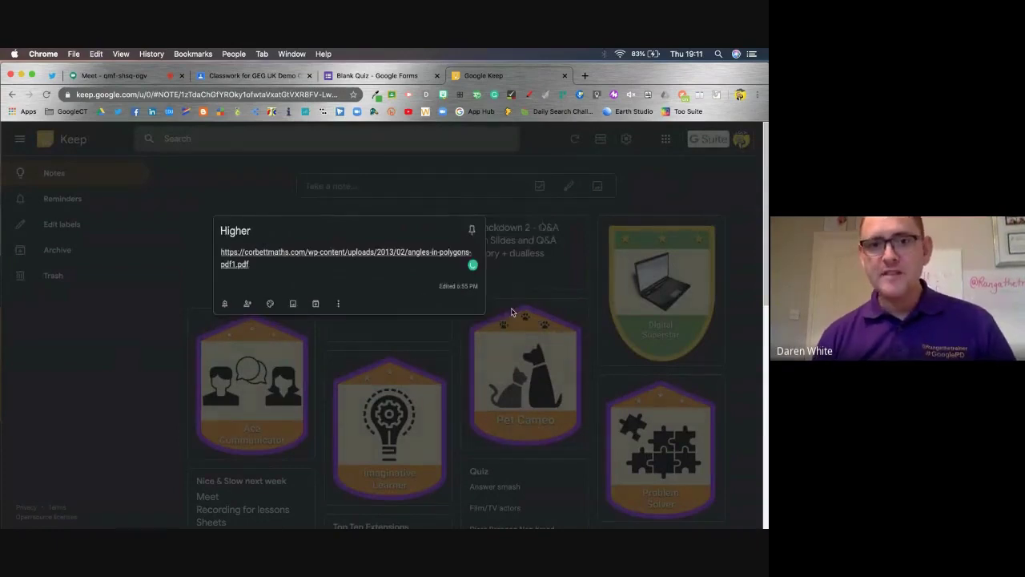
left_click(387, 75)
left_click(321, 222)
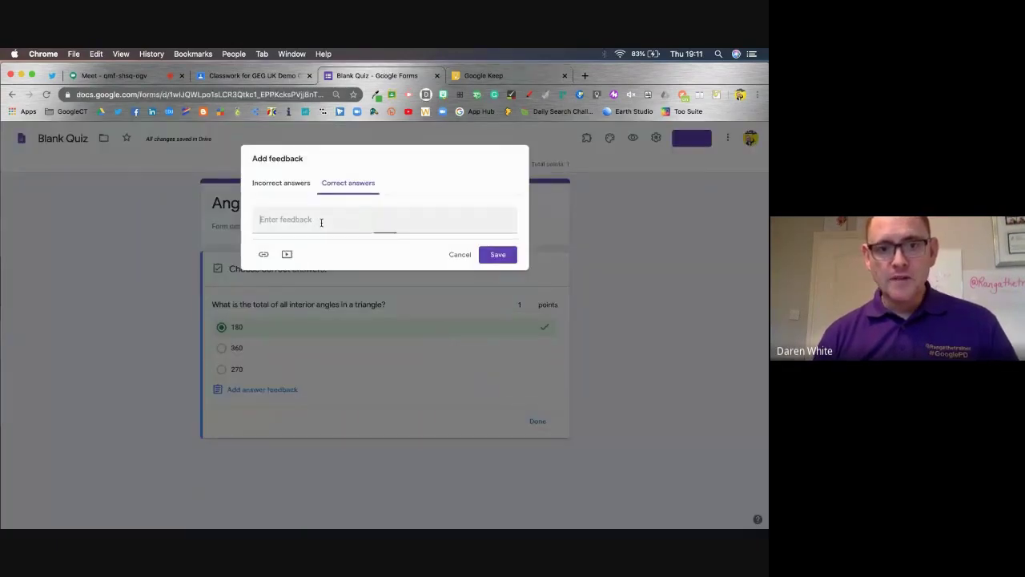
Step: Save correct-answer feedback 'Apply your knowledge' with an 'Exam questions' link to the Corbettmaths worksheet
left_click(264, 253)
key("super+v")
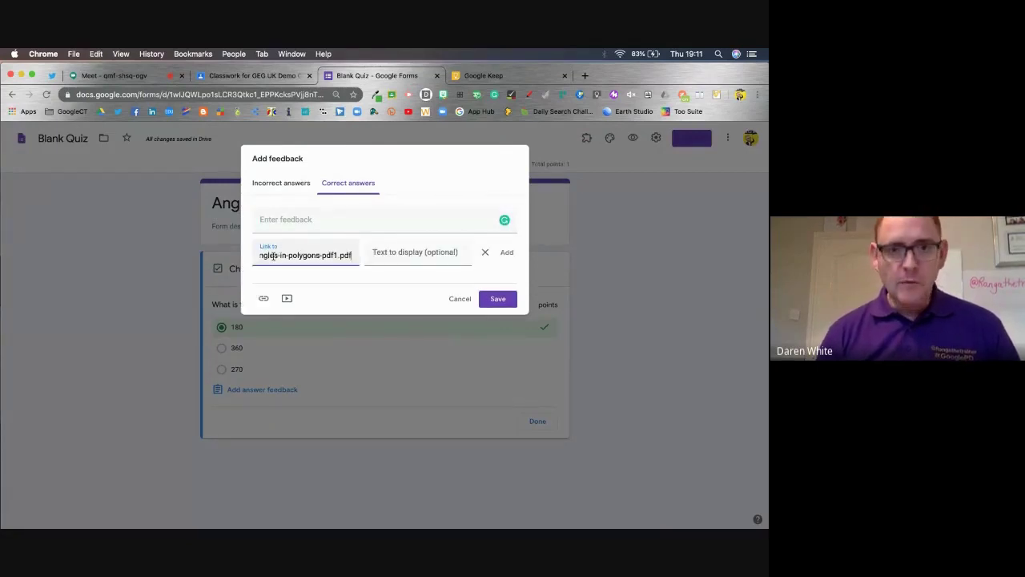
left_click(380, 255)
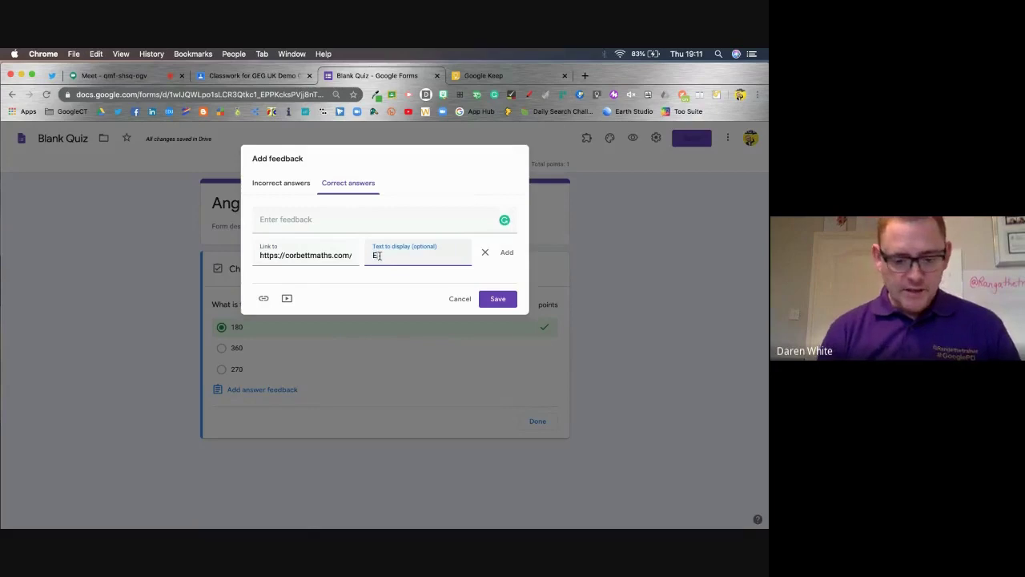
type("Exam questions")
left_click(361, 223)
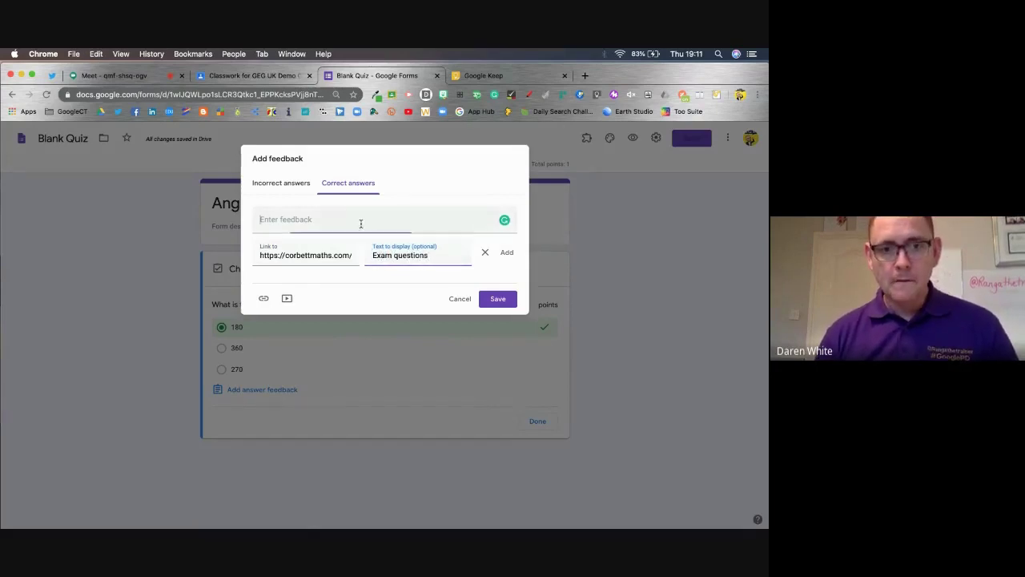
type("Apply your knowledge")
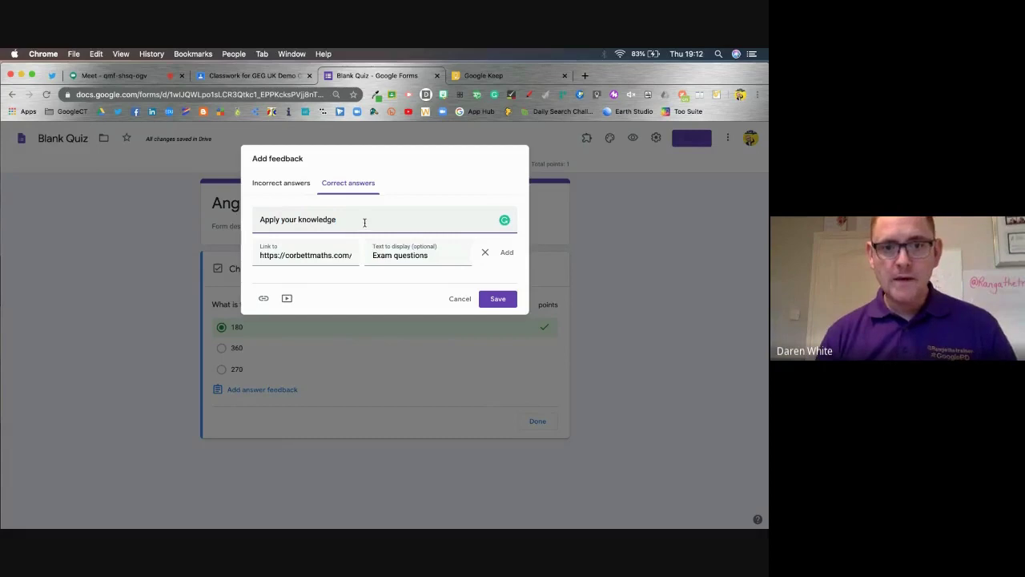
left_click(507, 253)
left_click(497, 284)
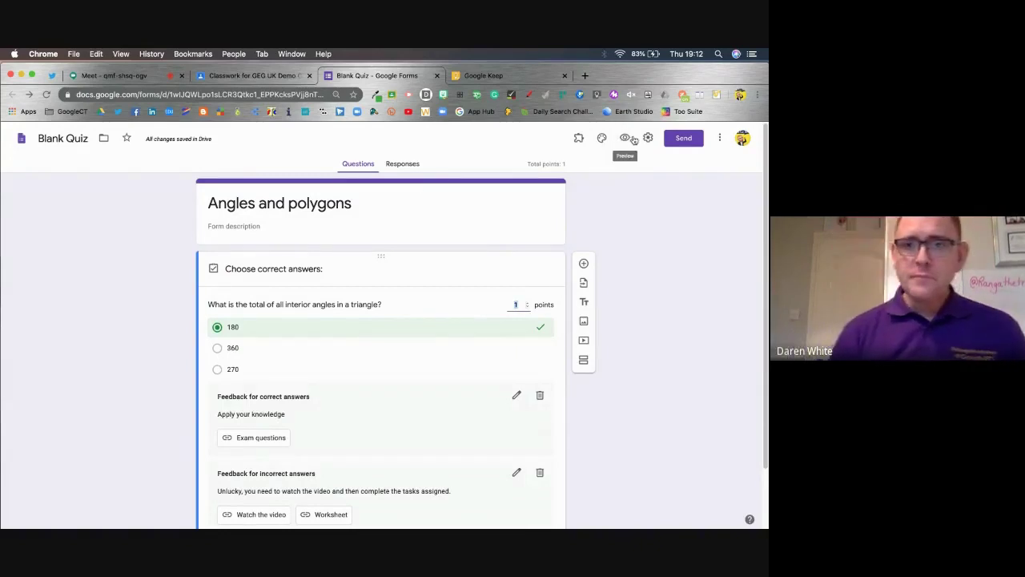
Step: Collect email addresses and hide correct answers from respondents in quiz settings, save, then close the tab
left_click(648, 138)
left_click(256, 211)
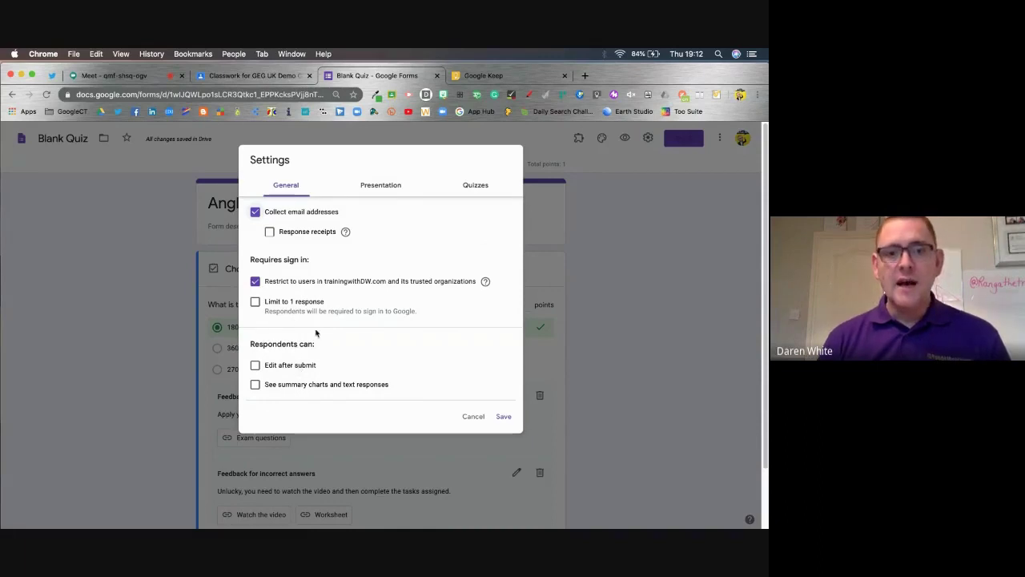
left_click(497, 190)
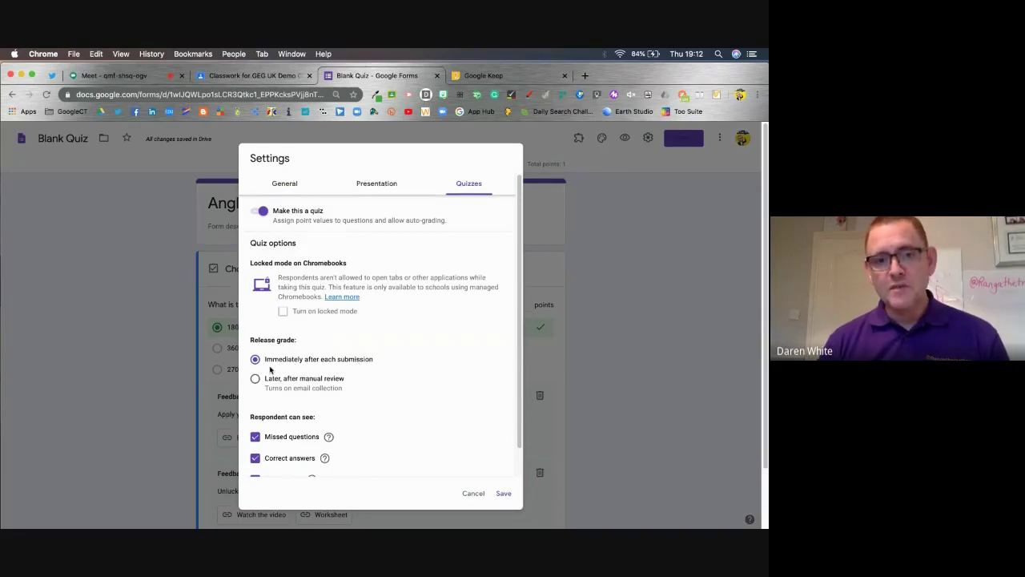
scroll(373, 403, "down", 1)
left_click(256, 429)
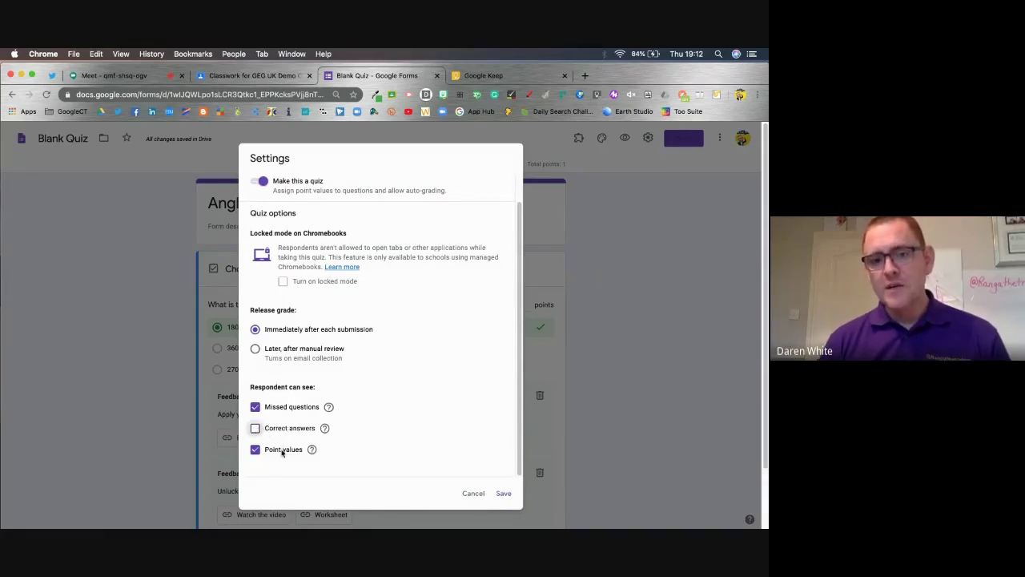
left_click(503, 493)
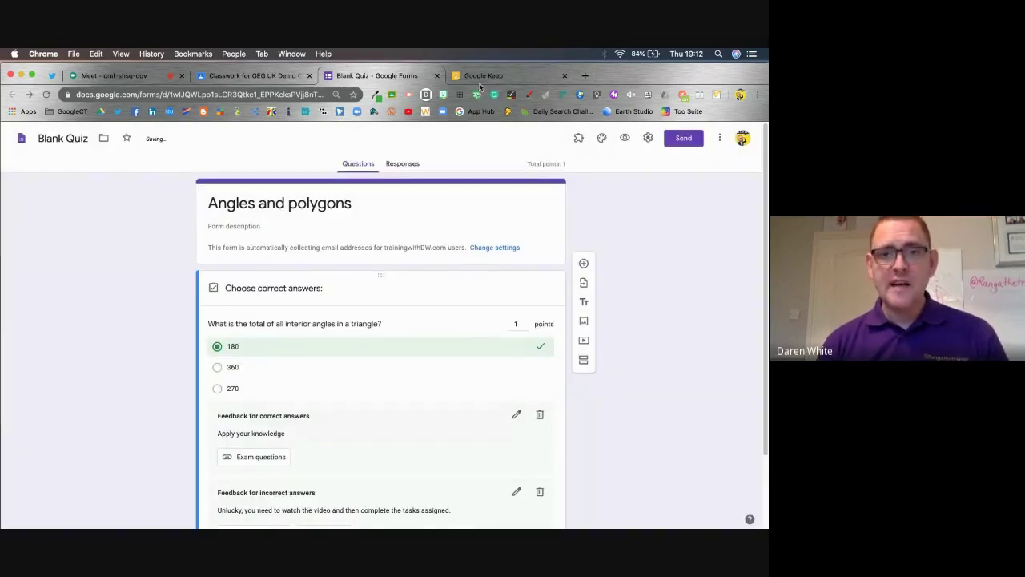
left_click(437, 76)
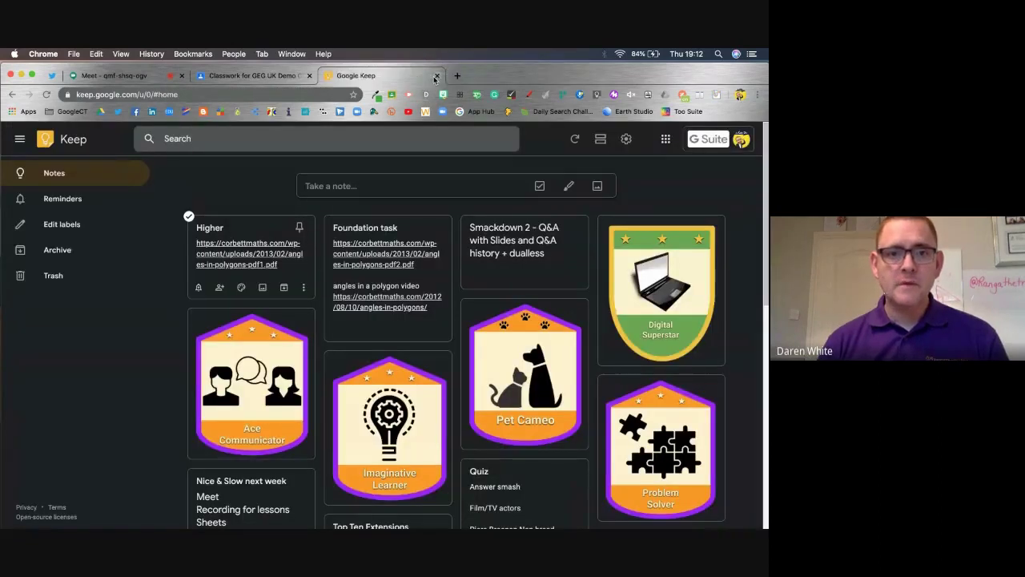
Step: Reopen the attached quiz and rename its file from 'Blank Quiz' to 'Angles & Polygons'
left_click(437, 76)
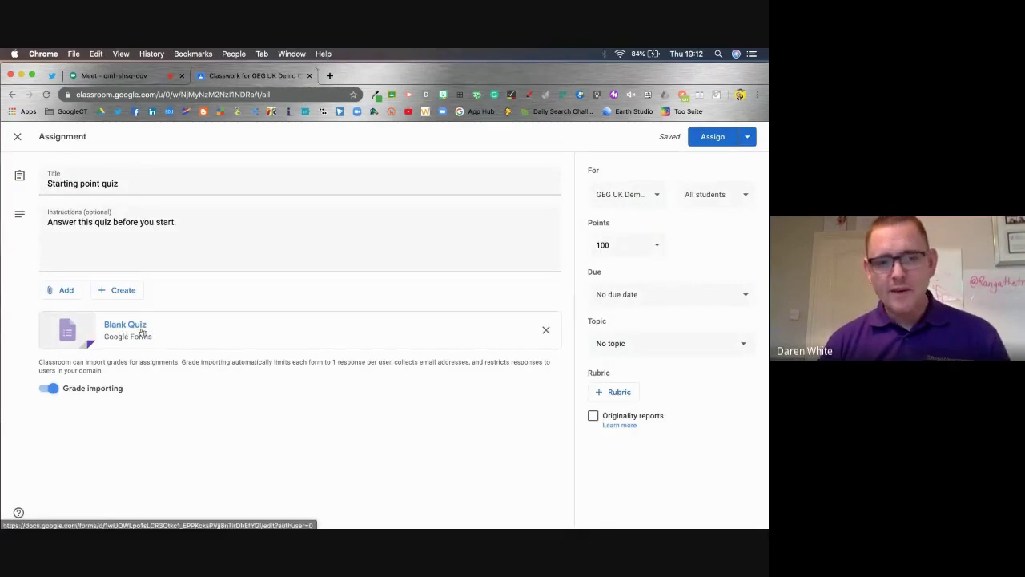
left_click(195, 339)
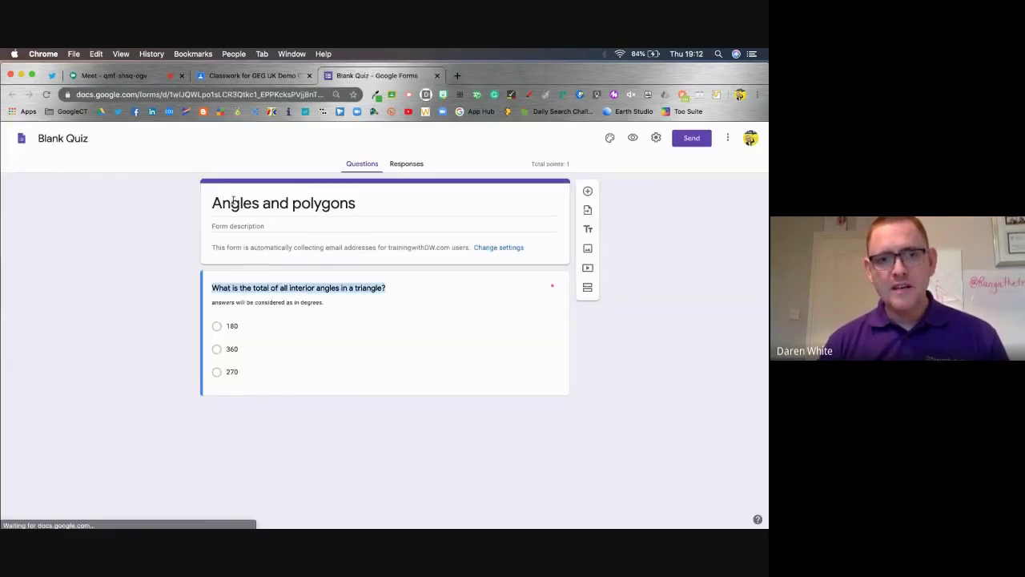
left_click(64, 138)
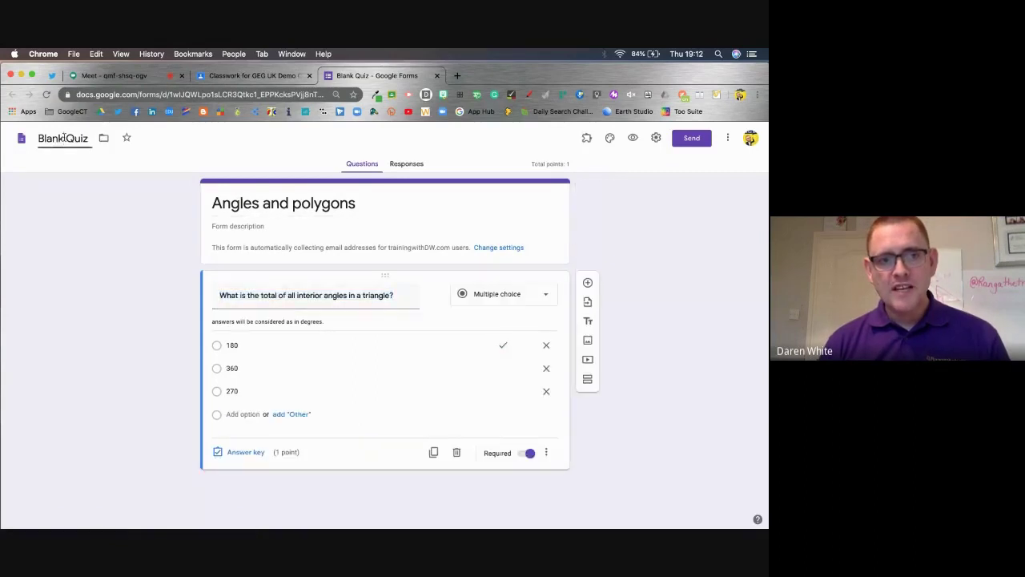
left_click_drag(88, 138, 37, 138)
type("Angles")
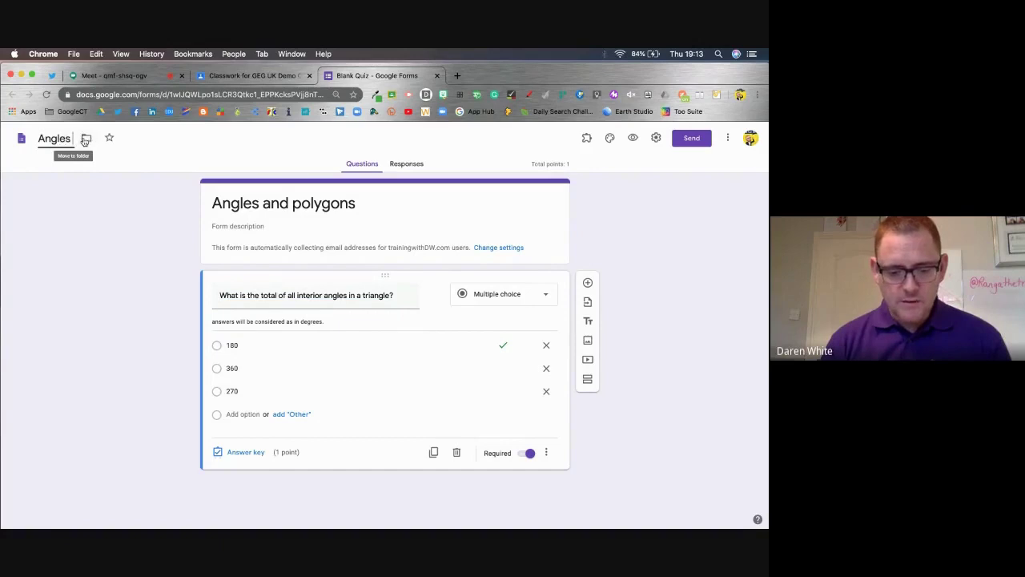
type(" & Polygons")
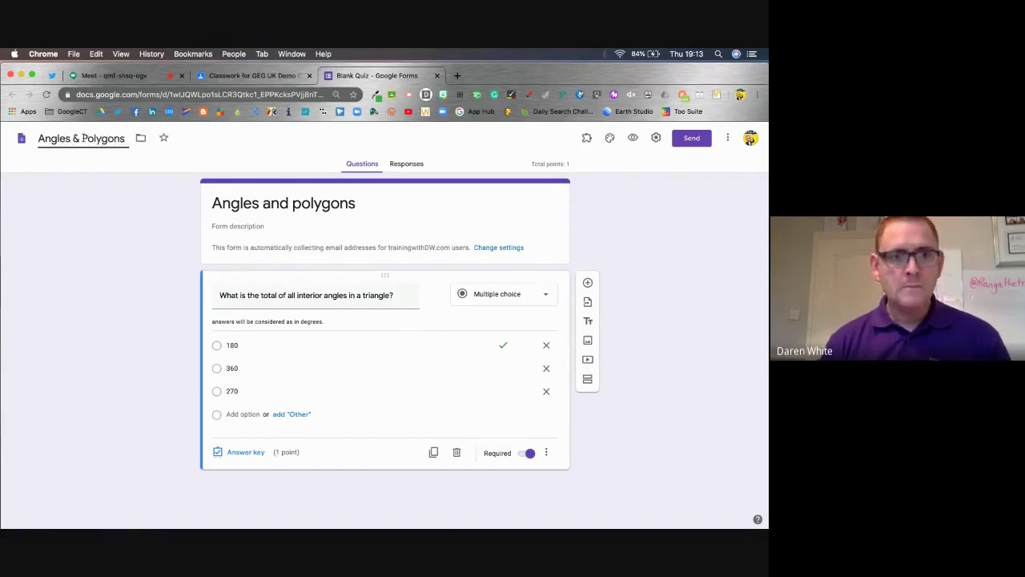
left_click(61, 210)
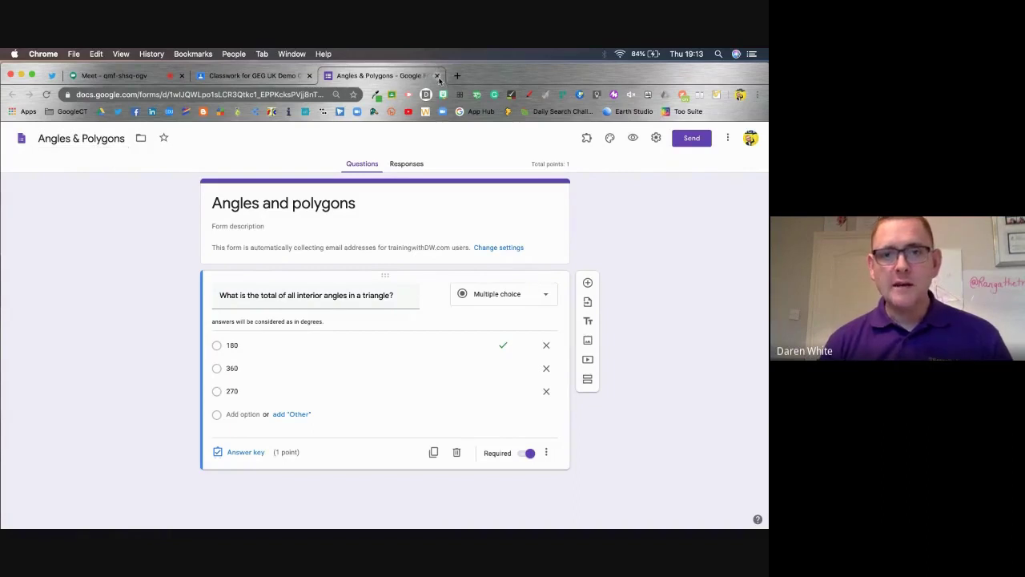
left_click(437, 75)
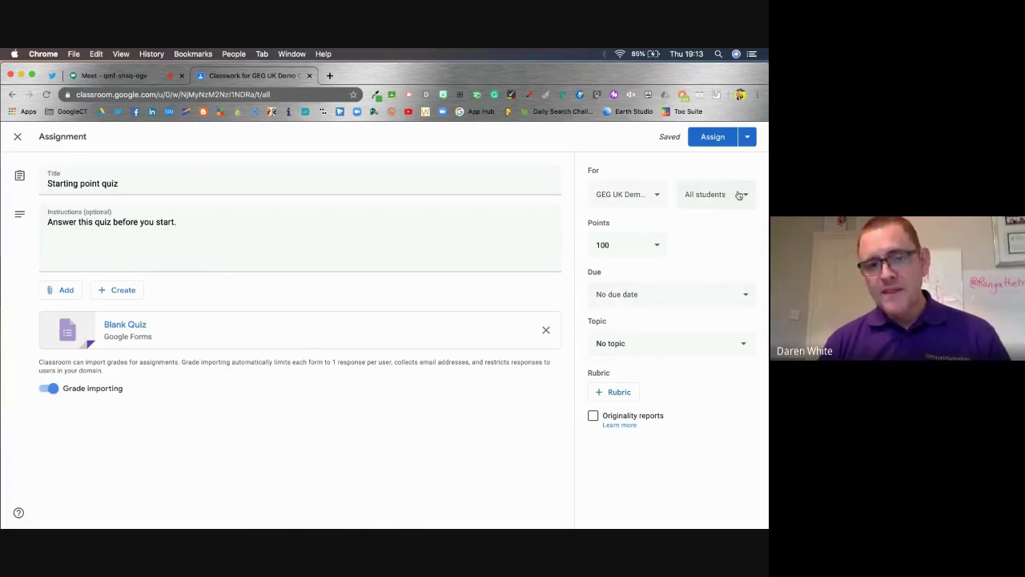
Step: Set the assignment to 1 point, due May 10 at 11:59 PM
left_click(661, 251)
key("BackSpace")
key("BackSpace")
key("BackSpace")
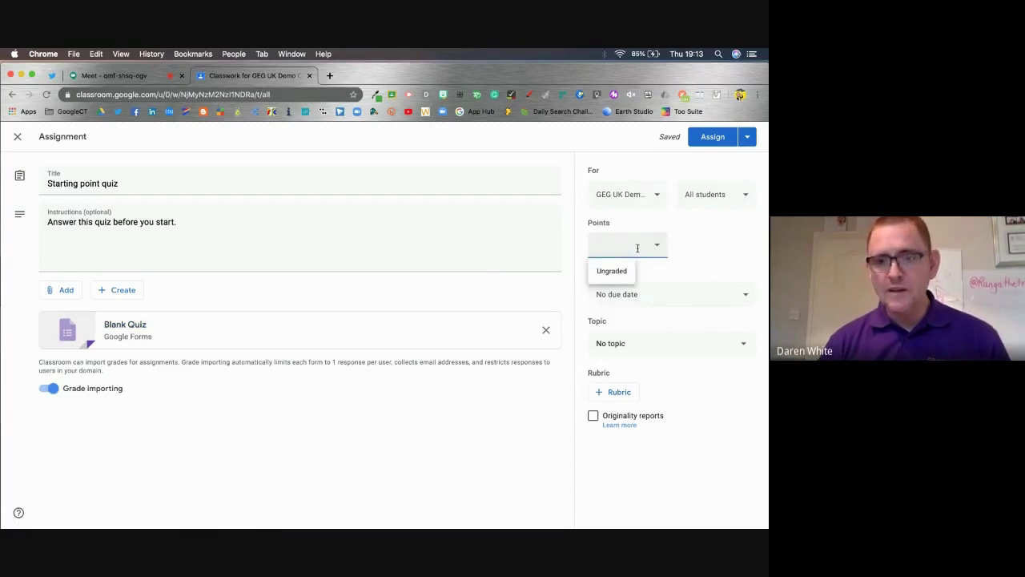
type("1")
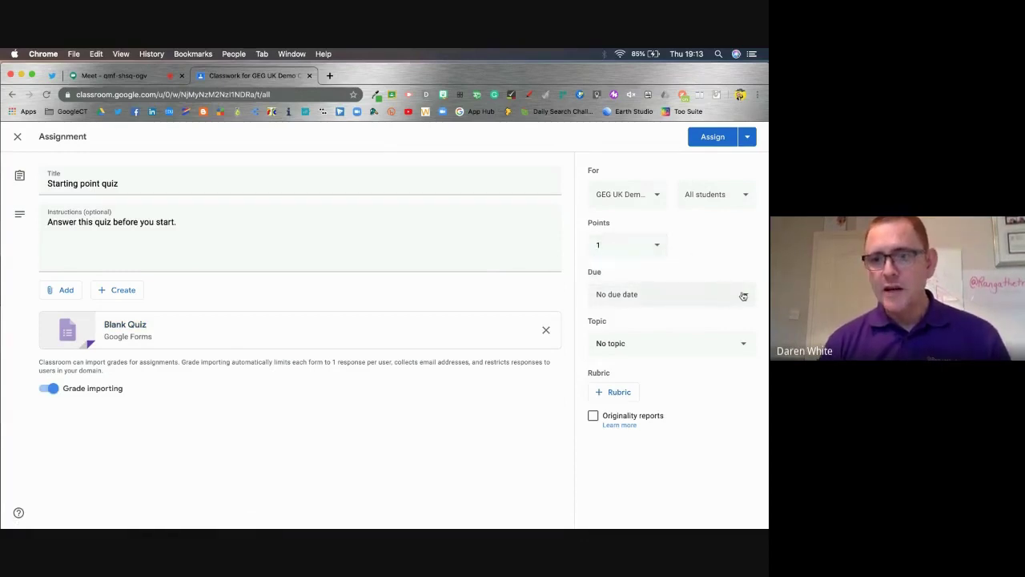
left_click(744, 297)
left_click(697, 336)
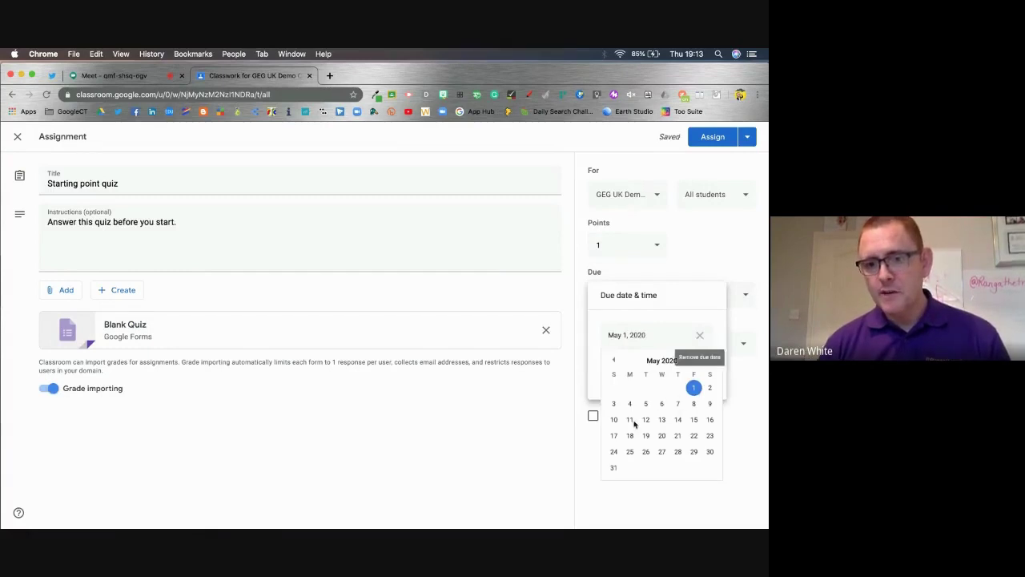
left_click(614, 421)
left_click(676, 370)
left_click(700, 423)
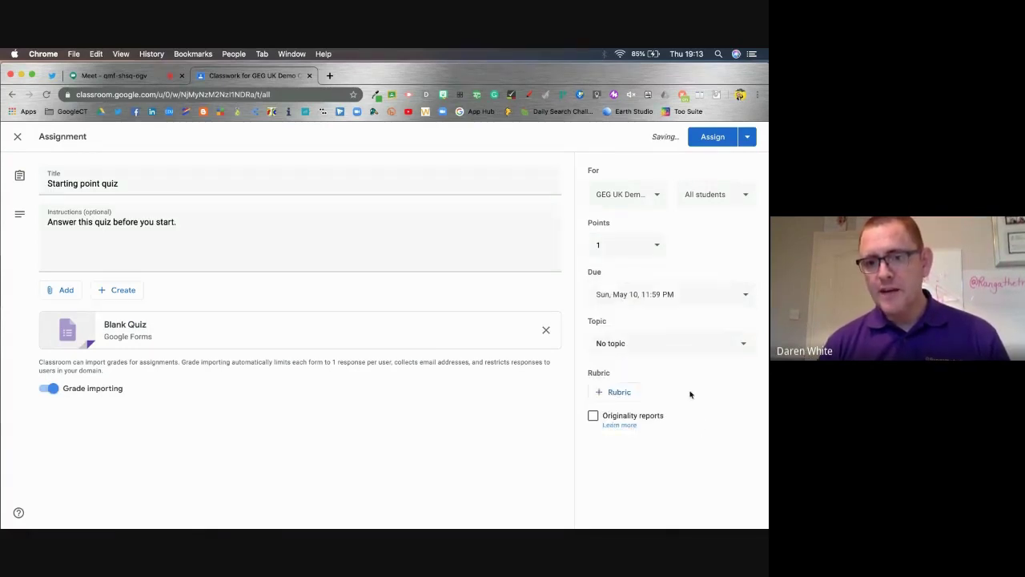
Step: Create a new 'Angles' topic for the quiz and assign it to the class
left_click(734, 344)
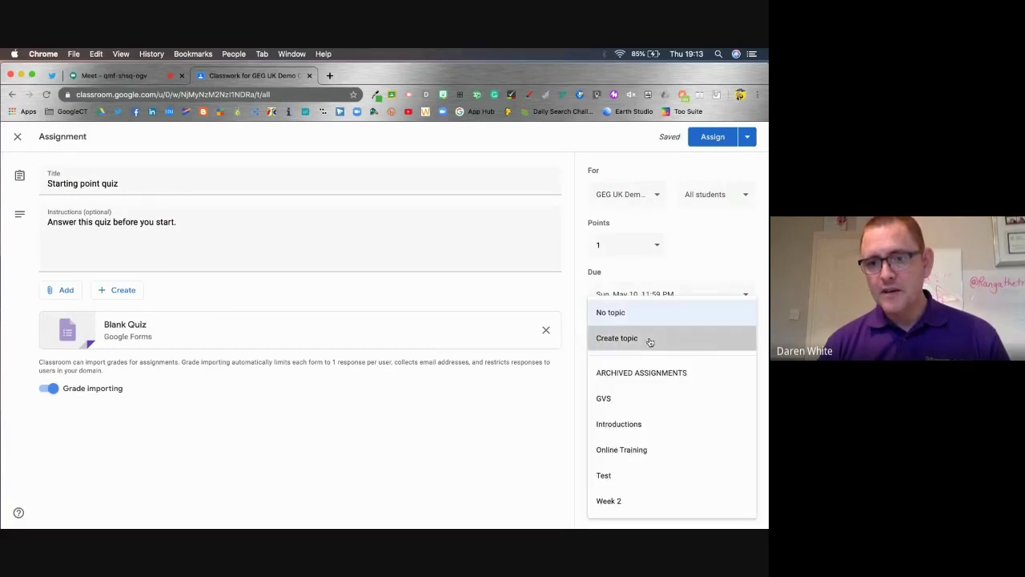
left_click(650, 340)
type("Angle")
left_click(719, 403)
left_click(712, 138)
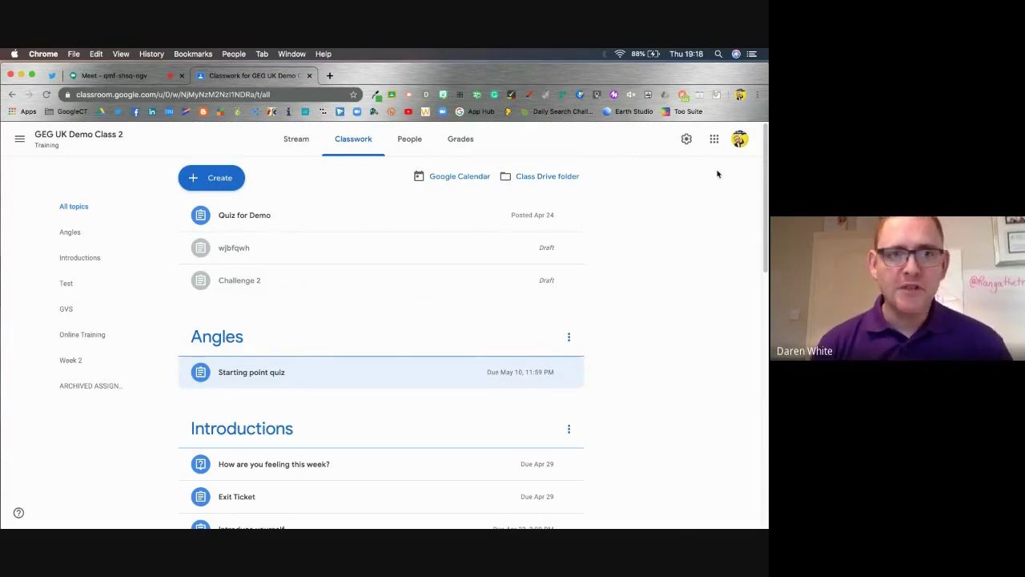
Step: Open GEG UK Demo Class 2 as the student account and expand the Starting point quiz
left_click(739, 140)
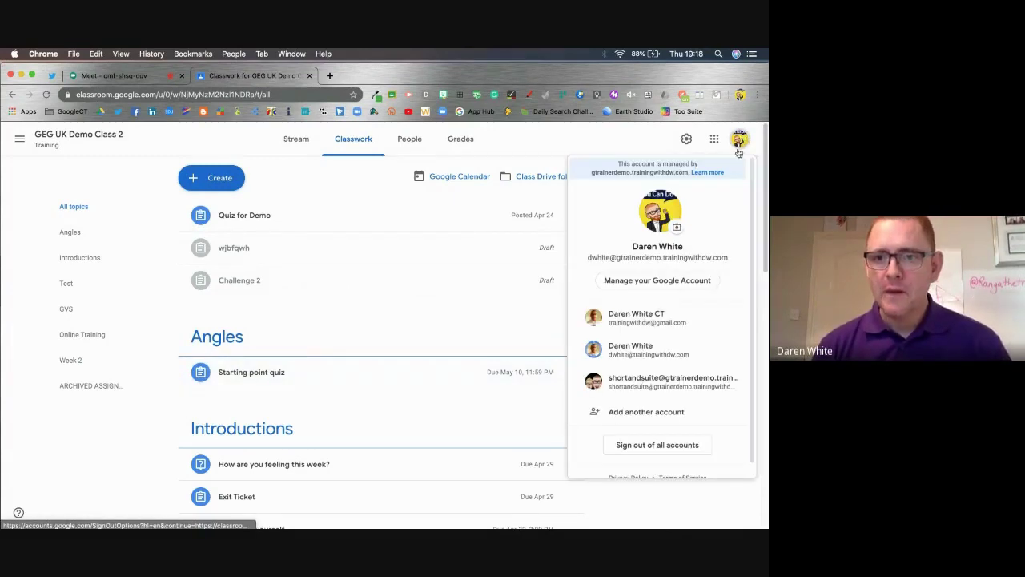
left_click(695, 352)
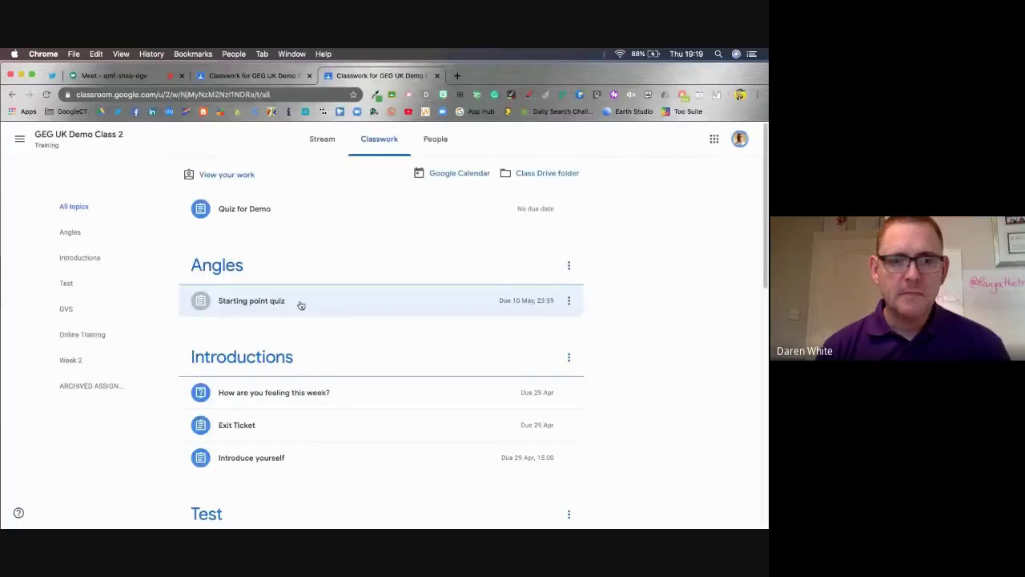
left_click(301, 305)
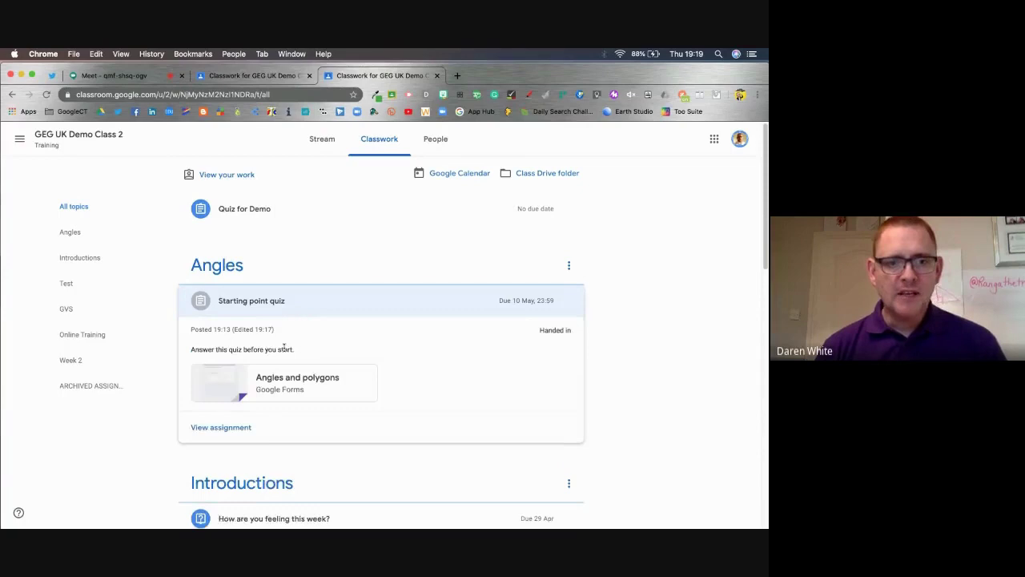
Step: Answer the Angles and polygons quiz with 360 and view the 0/1 score
left_click(284, 384)
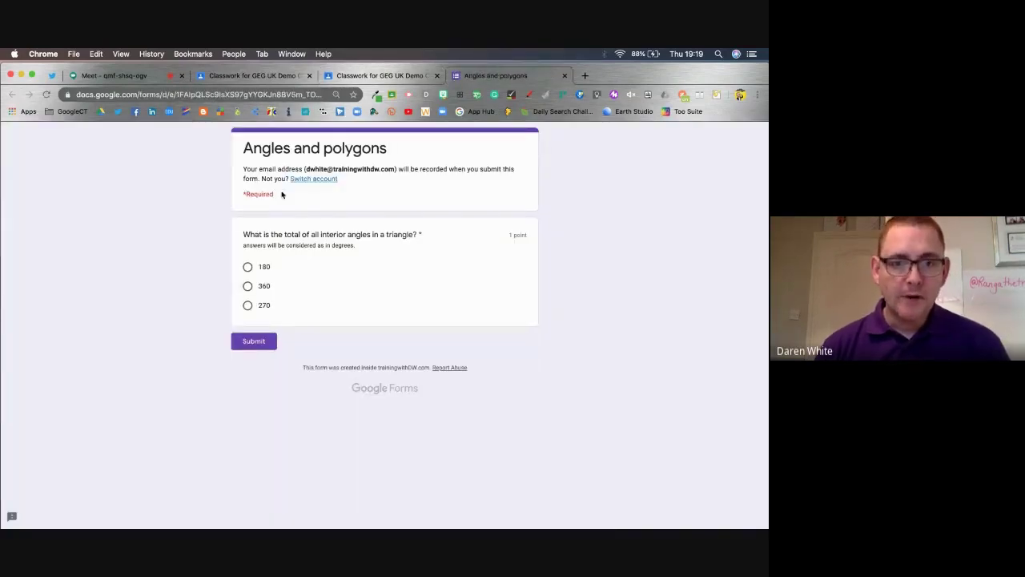
left_click(248, 286)
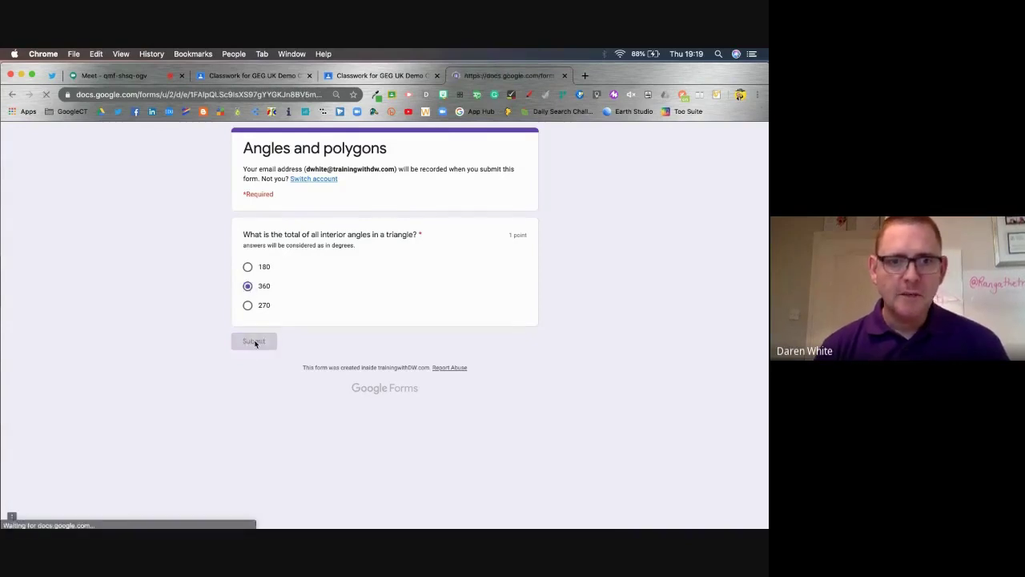
left_click(272, 203)
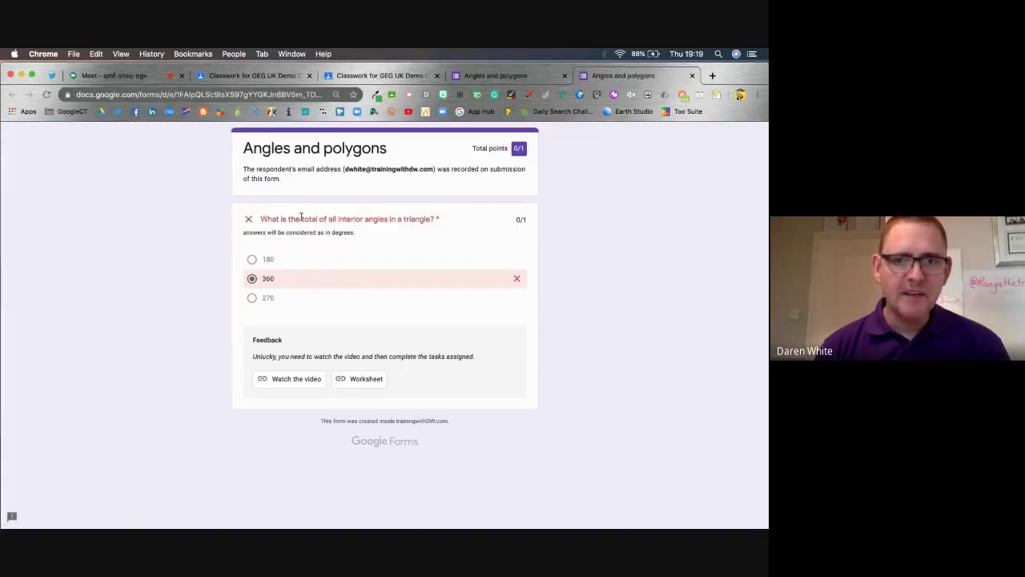
Step: Check the Corbettmaths video and worksheet feedback links, then close them and the results page
left_click(287, 379)
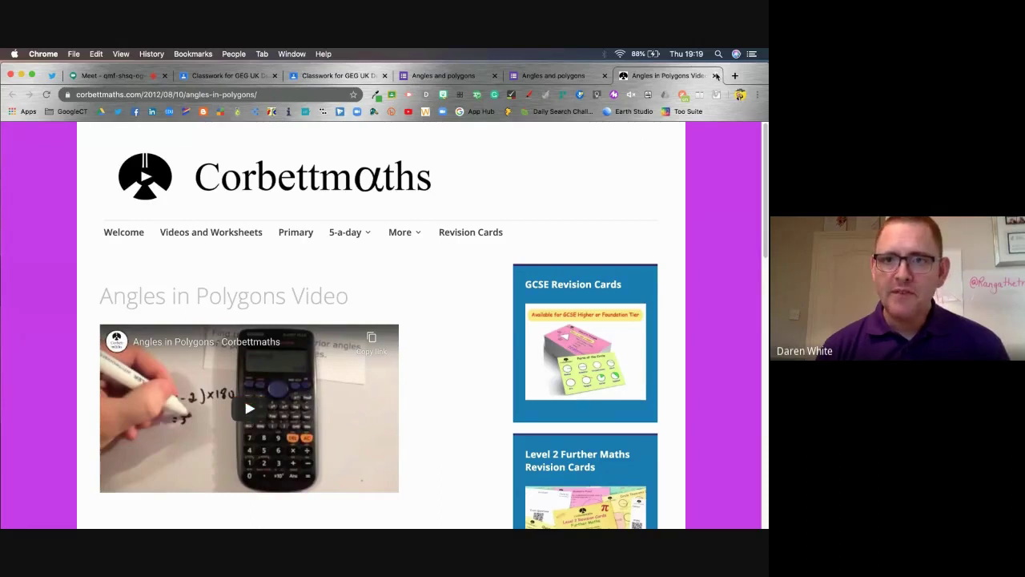
left_click(715, 75)
left_click(366, 378)
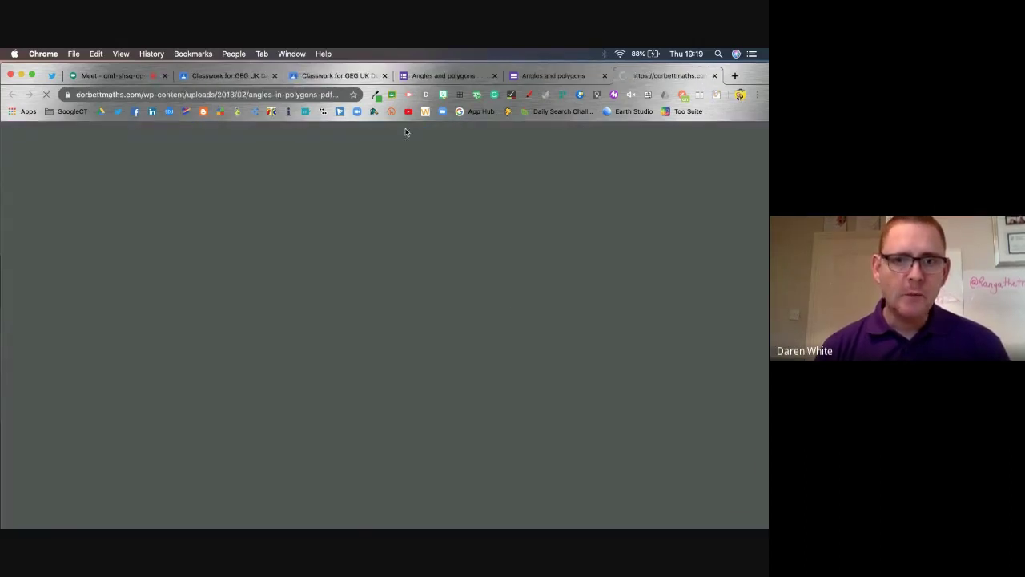
left_click(715, 75)
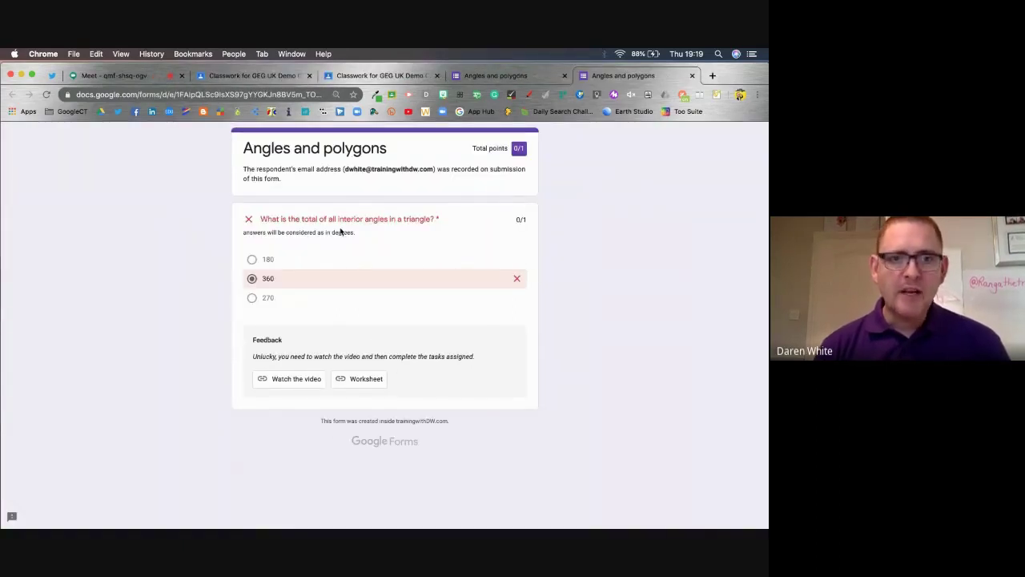
left_click(692, 76)
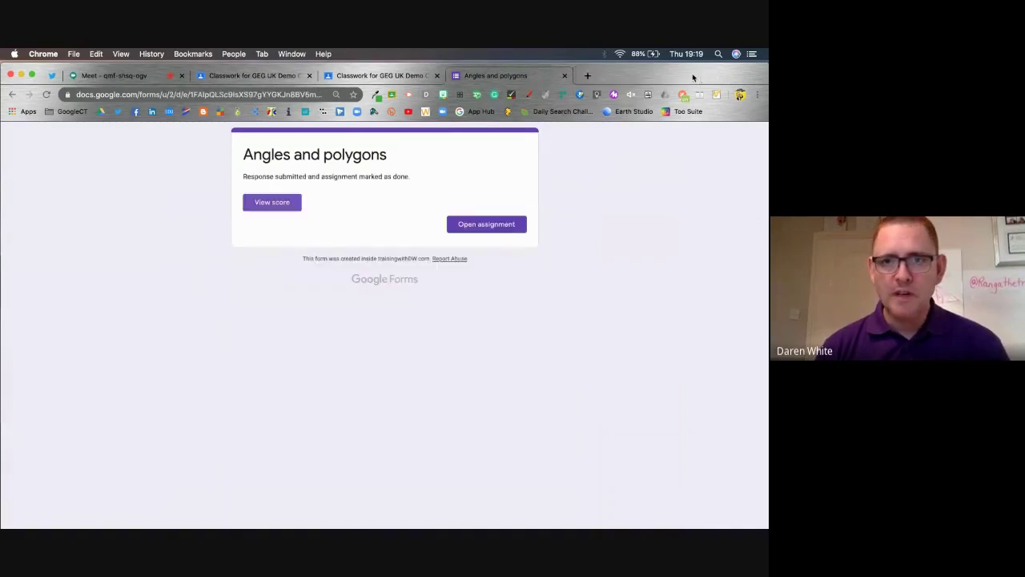
Step: Reopen the quiz, submit 180 as the answer, and view the 1/1 score
left_click(565, 76)
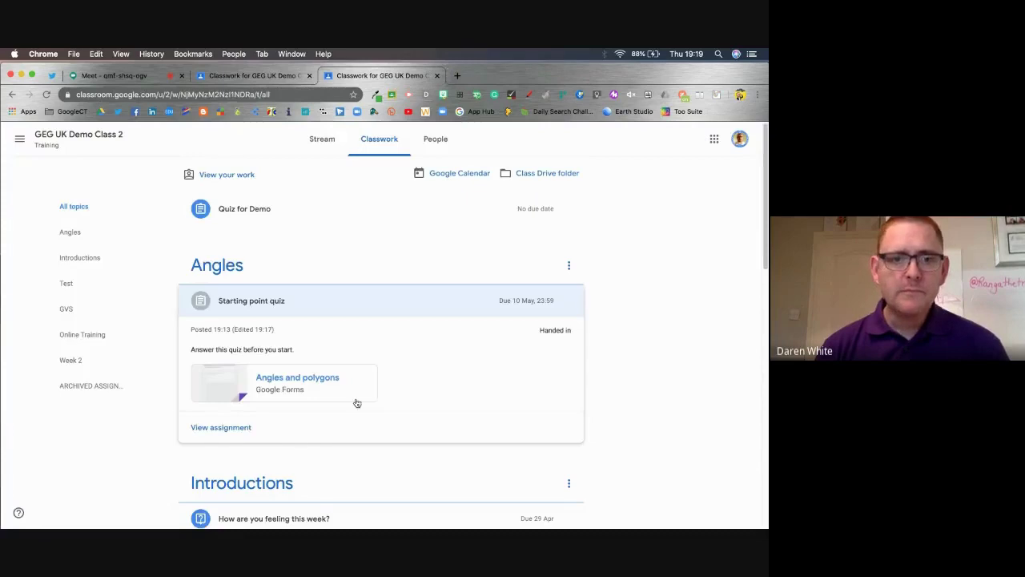
left_click(297, 383)
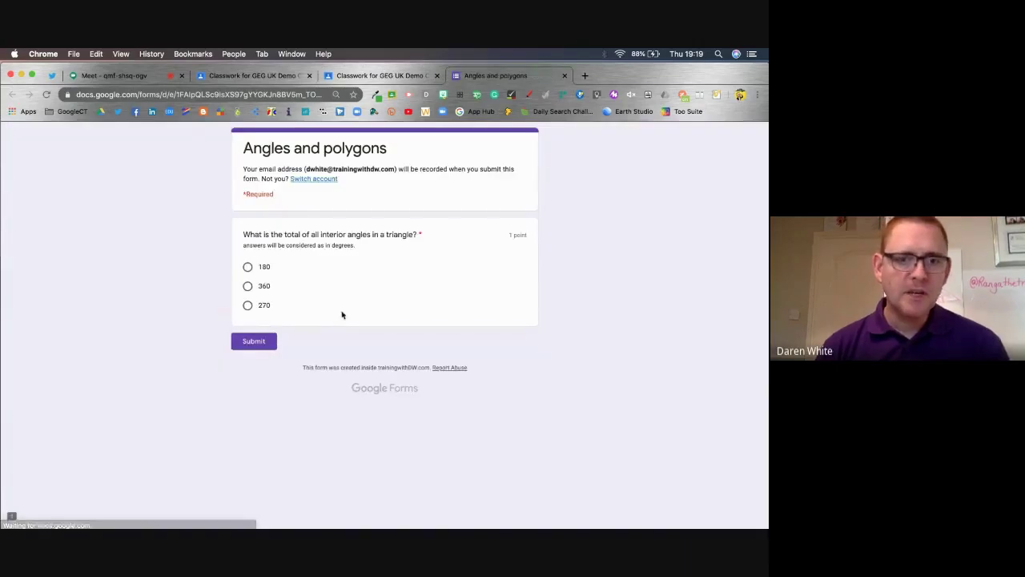
left_click(248, 267)
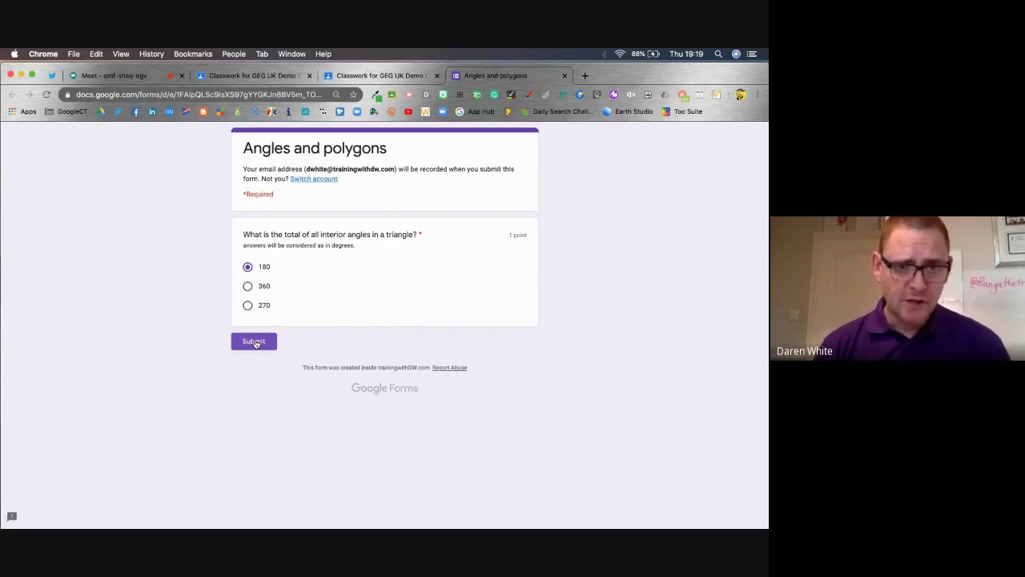
left_click(254, 342)
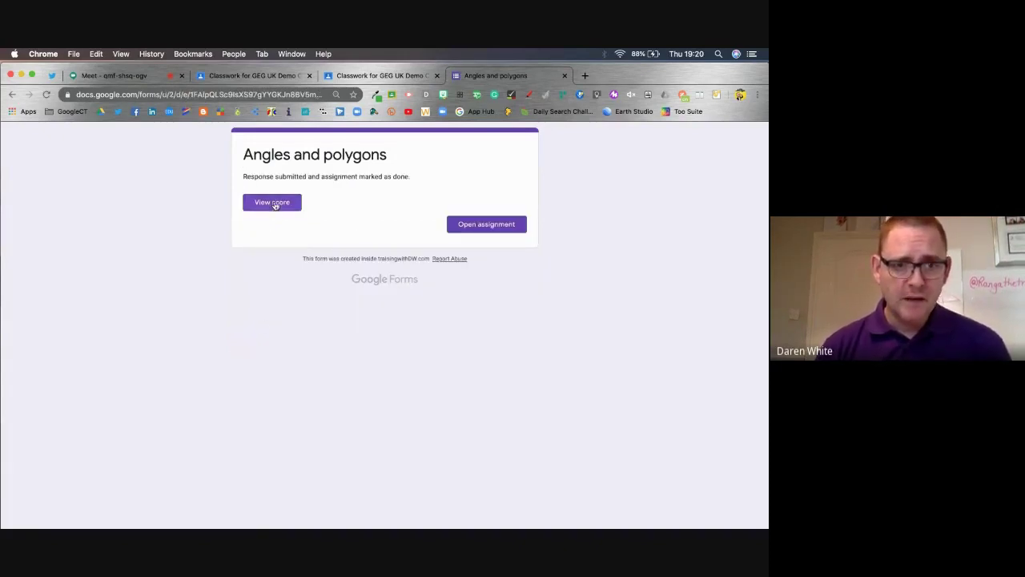
left_click(274, 203)
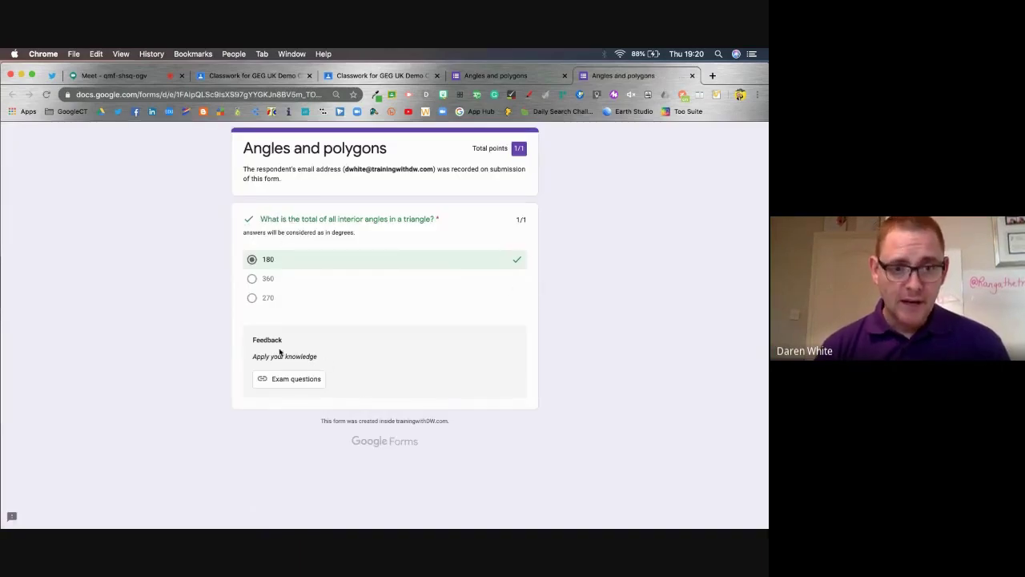
Step: Open the Exam questions link to the Corbettmaths angles-in-polygons worksheet and scroll through it
left_click(290, 382)
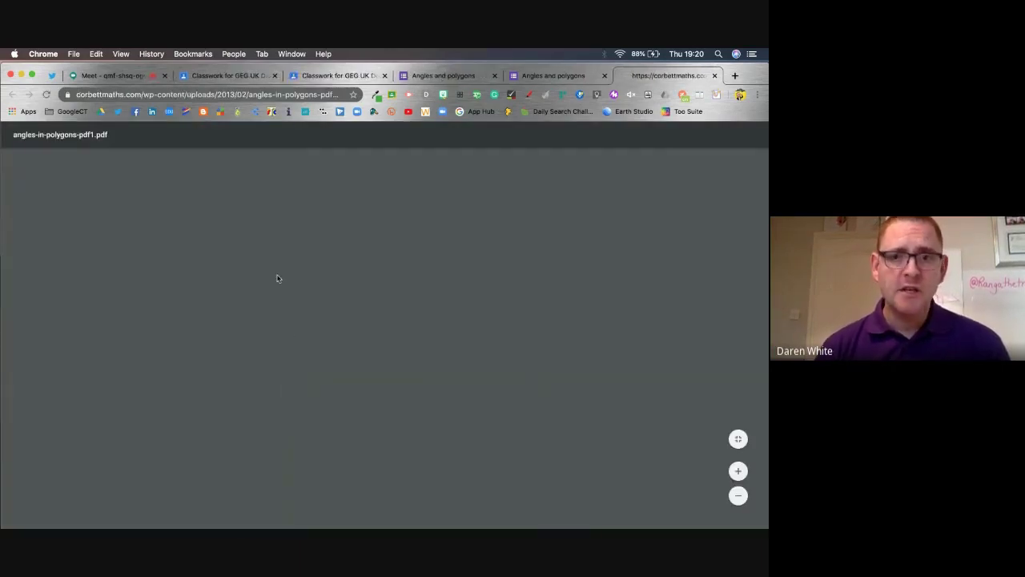
scroll(427, 311, "down", 15)
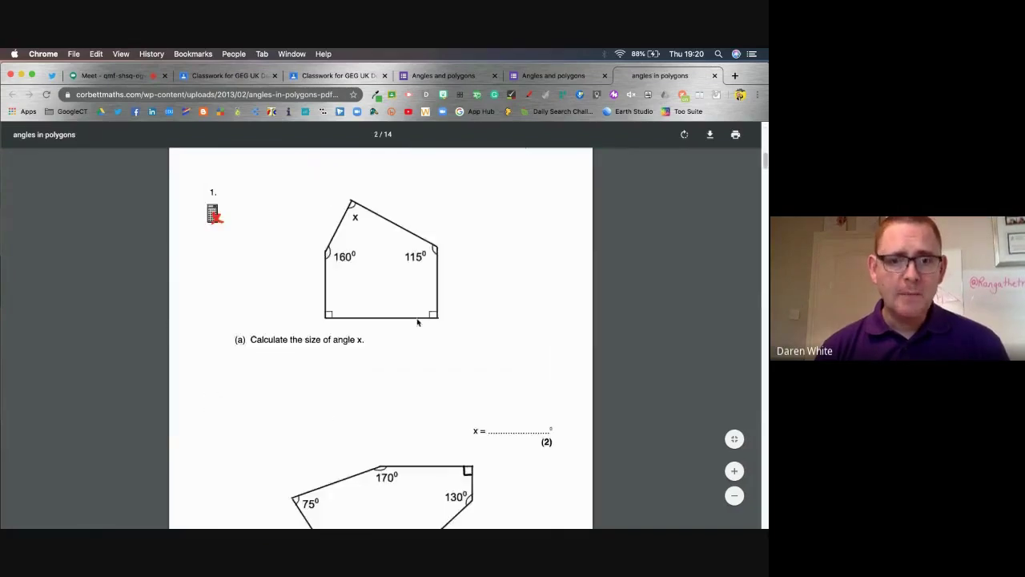
scroll(416, 324, "down", 3)
scroll(405, 314, "up", 20)
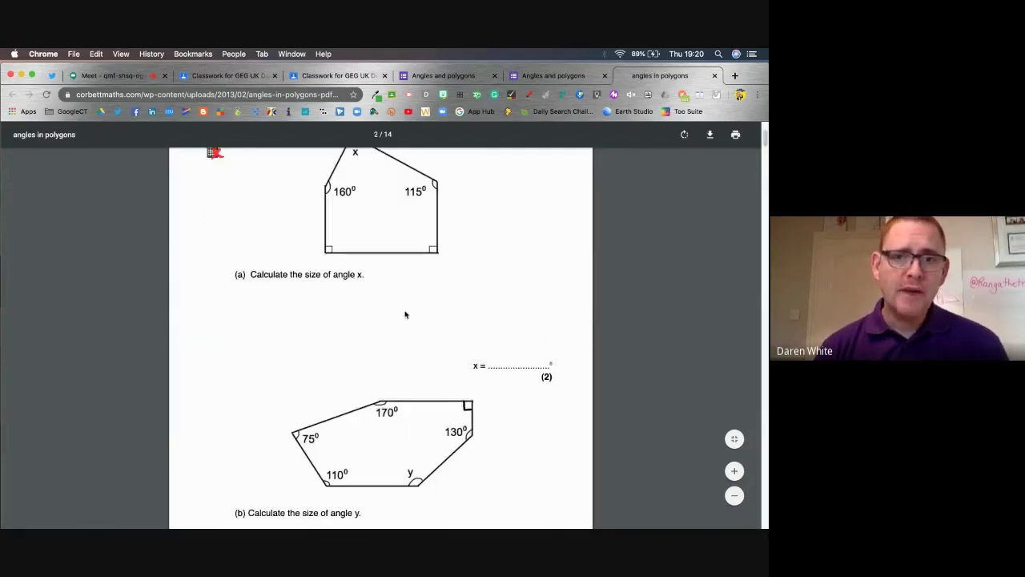